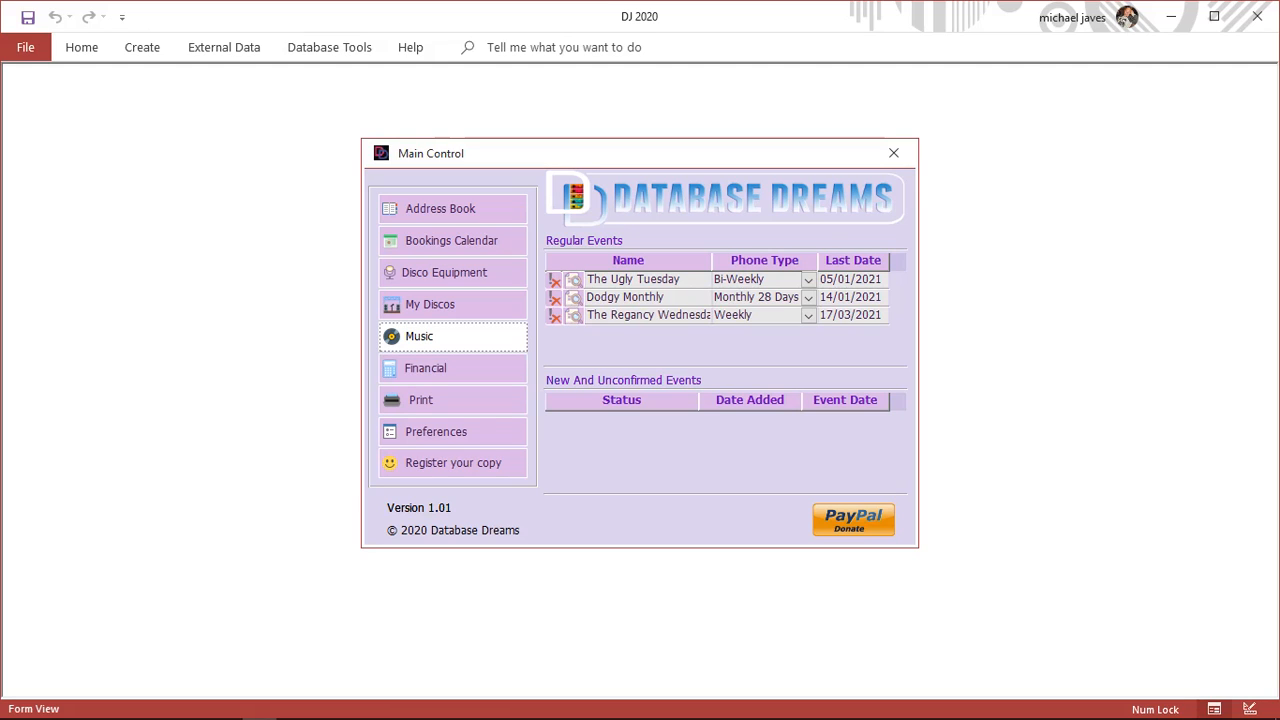
Search the music artists for "Shania T" with closing after selection turned off, and open Shania Twain's recordings
click(452, 336)
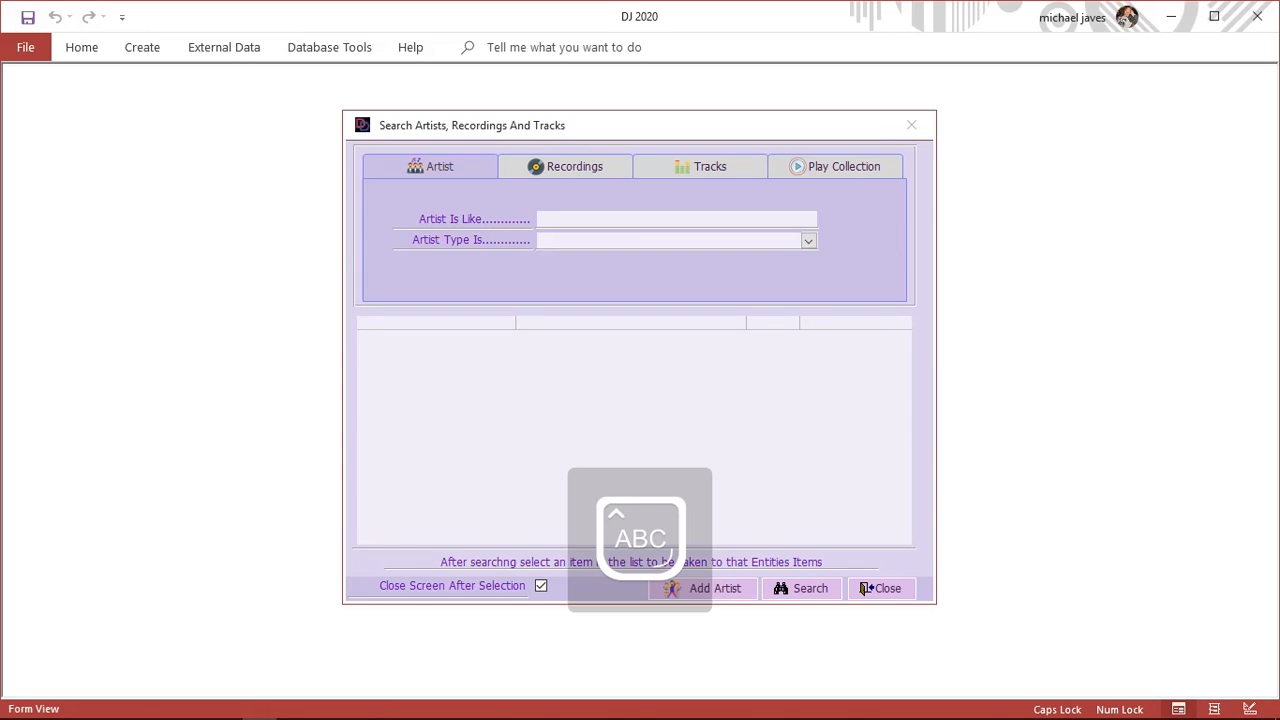
text(Shania T)
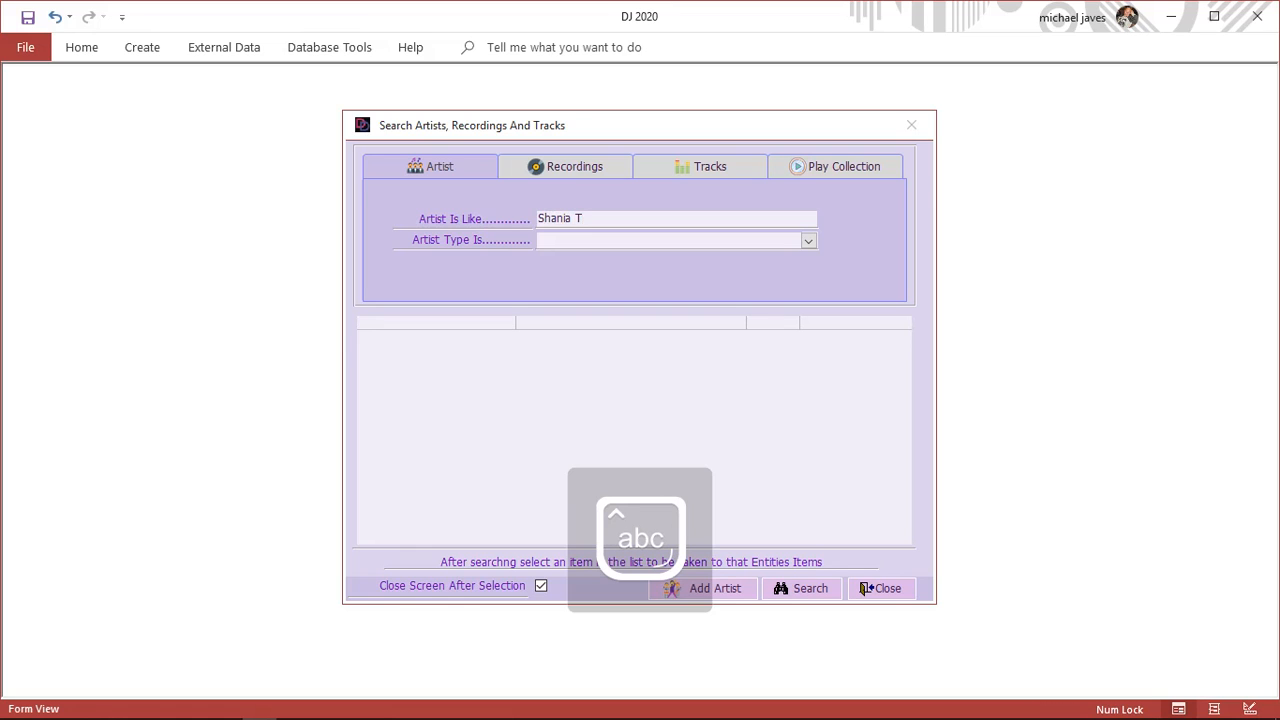
click(541, 586)
click(802, 589)
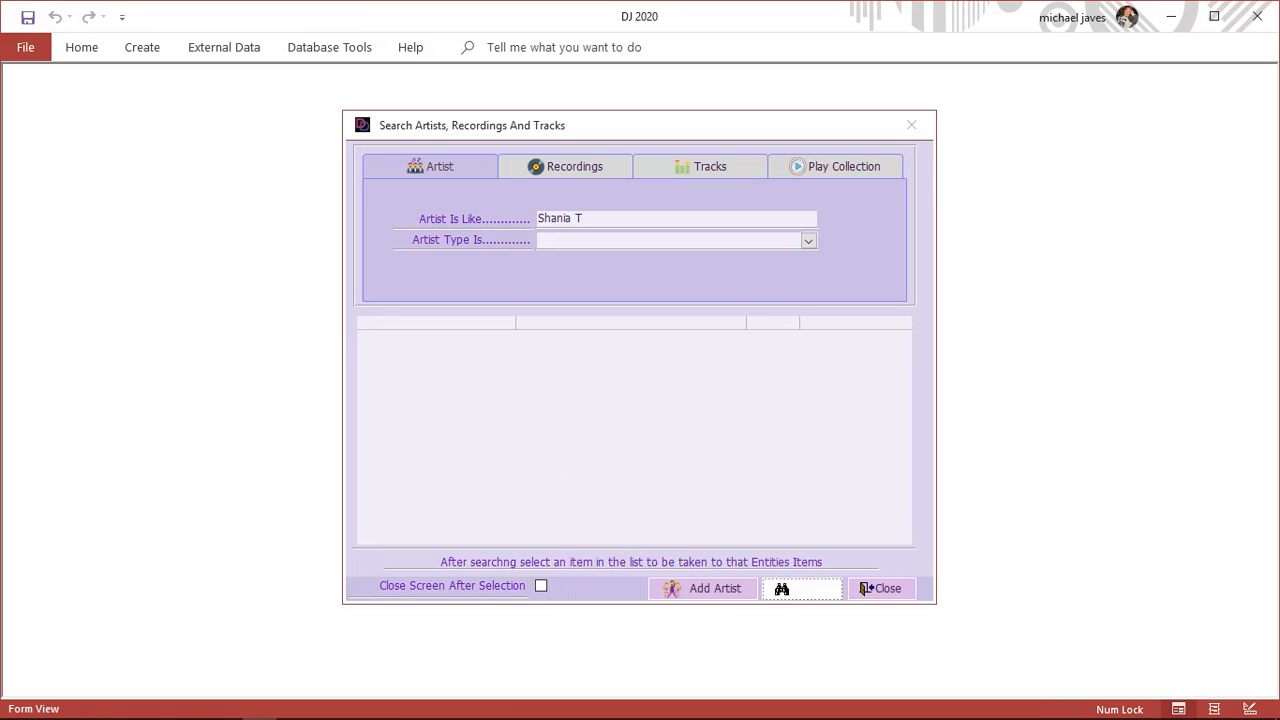
click(391, 335)
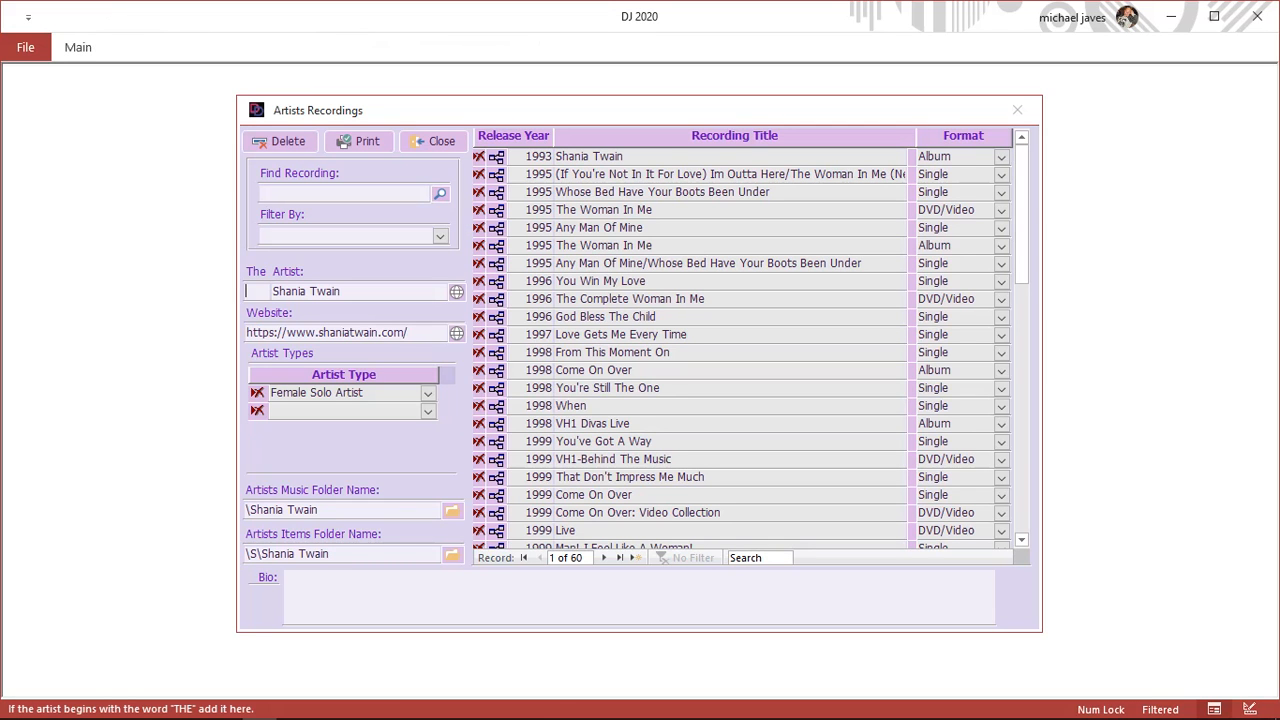
Filter Shania Twain's recordings by Album, and view the details of the Wild & Wicked album
click(440, 236)
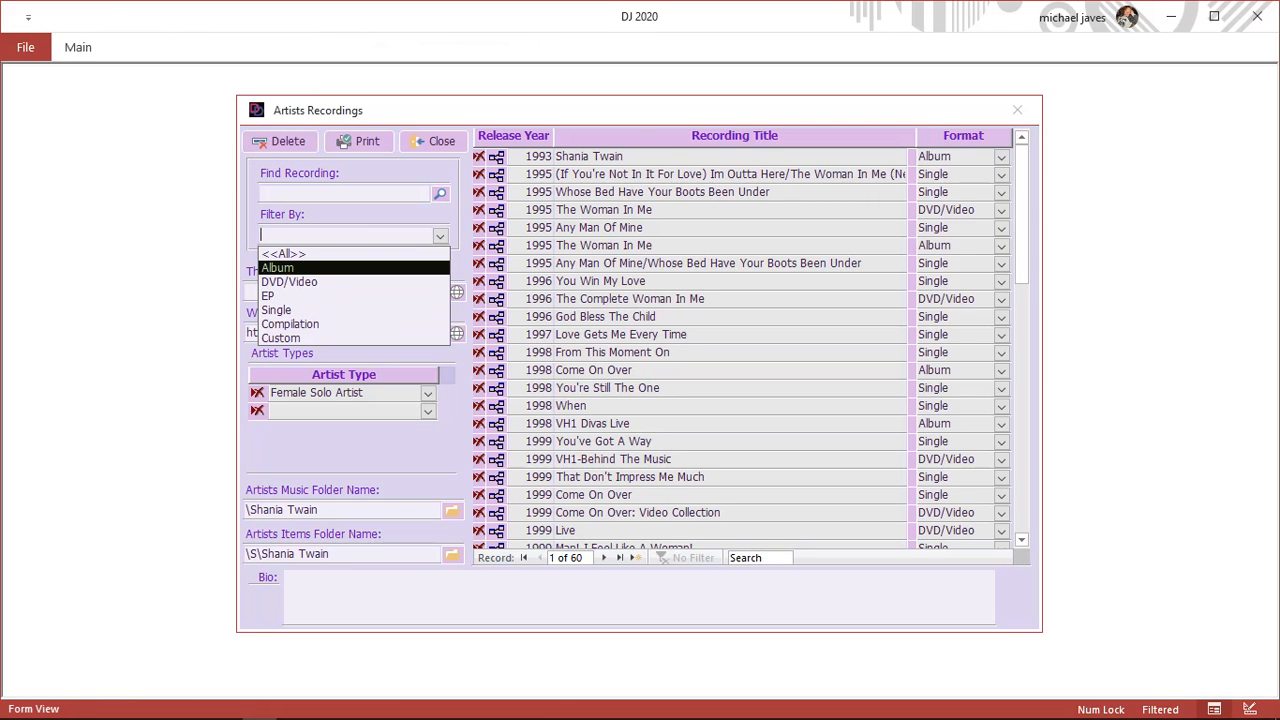
click(277, 268)
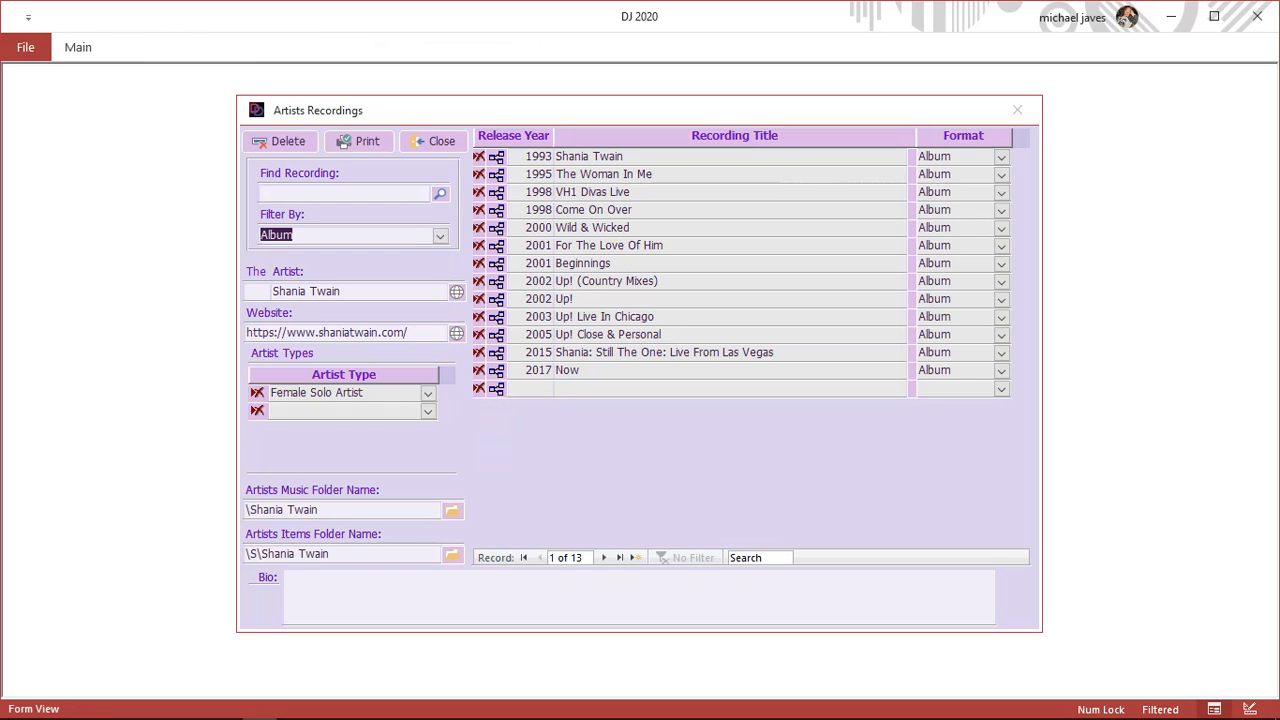
click(912, 229)
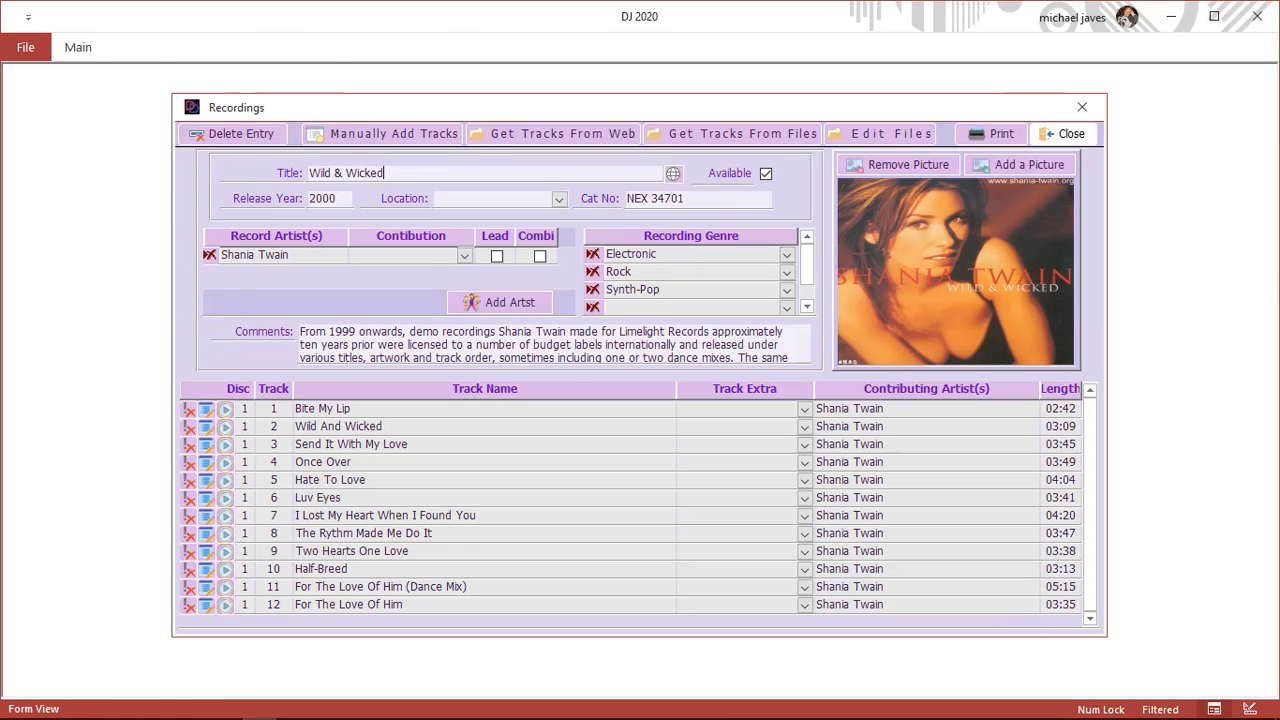
click(1066, 133)
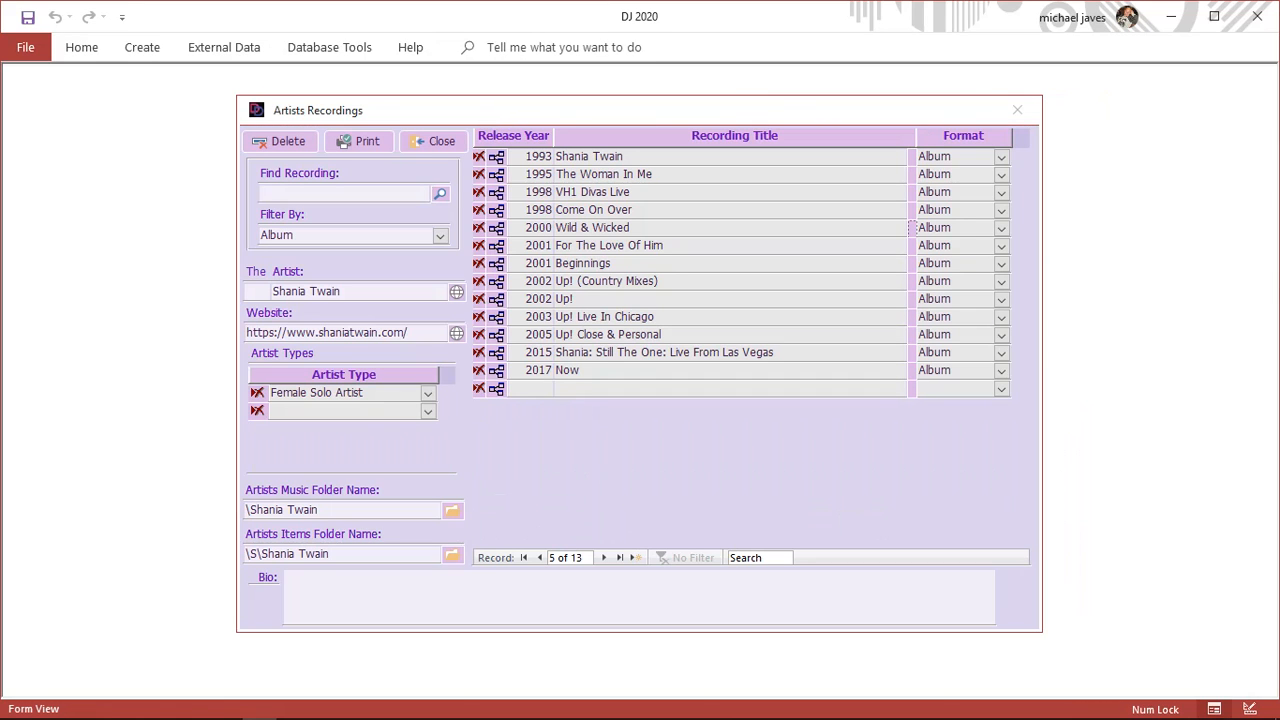
Open the 2001 album For The Love Of Him and add For the Love of Him.jpg from Recording_Covers > Albums as its picture
click(900, 246)
click(912, 246)
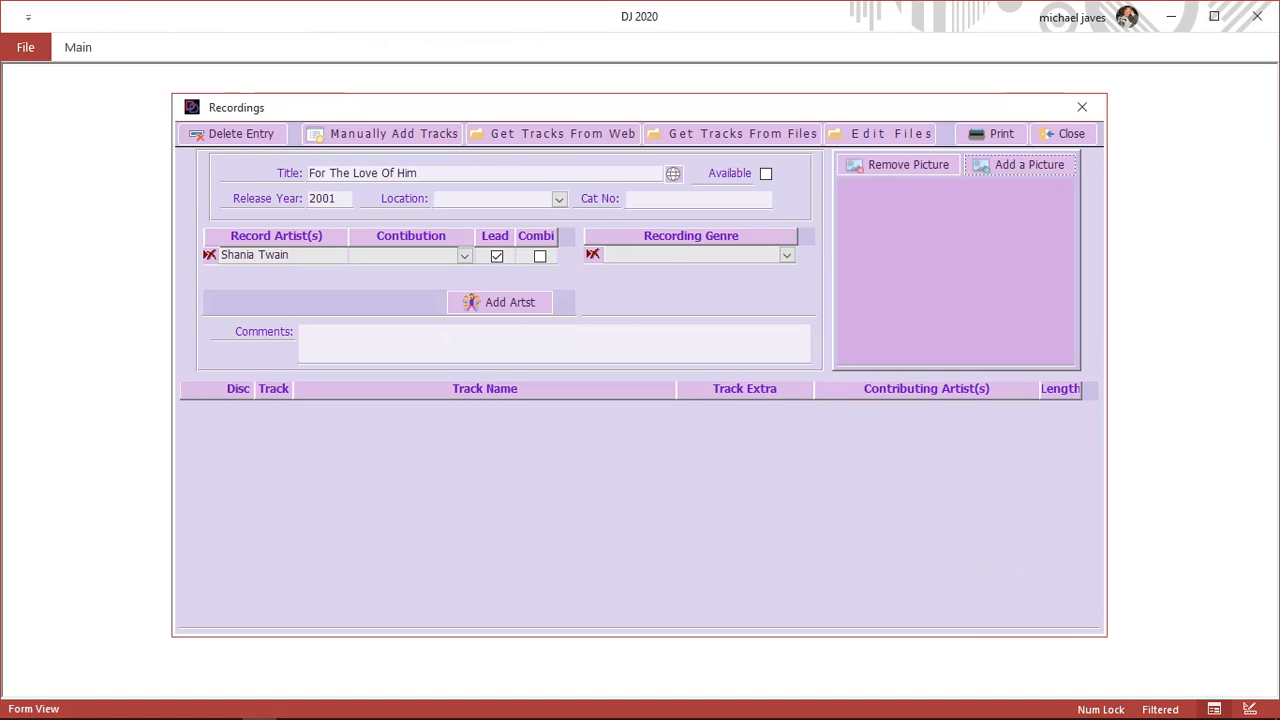
click(1020, 165)
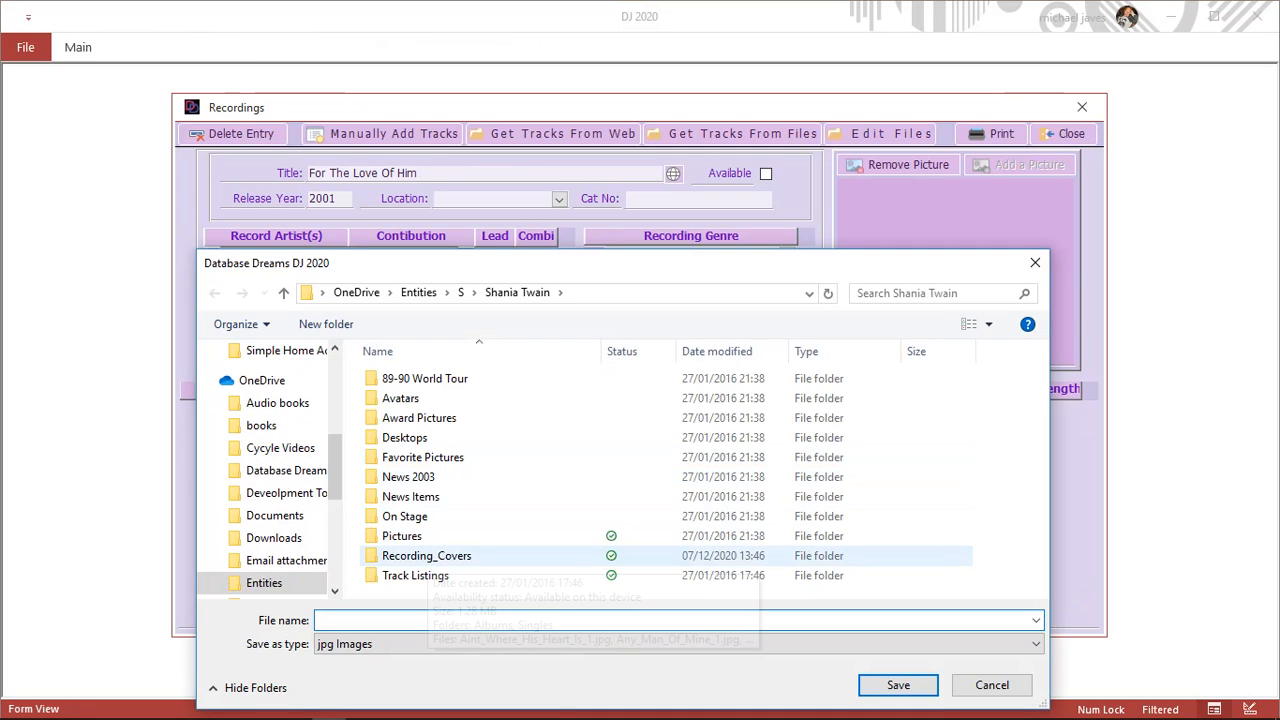
click(432, 556)
double_click(426, 556)
double_click(408, 396)
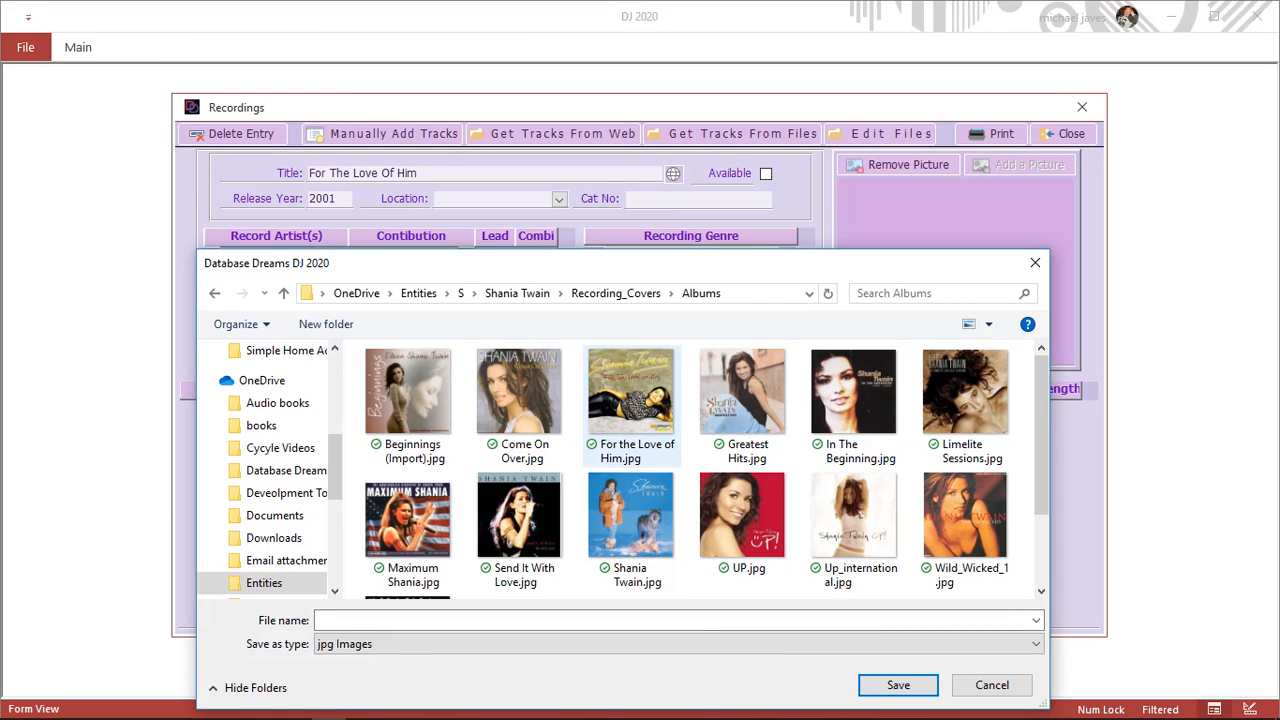
click(631, 400)
key(Return)
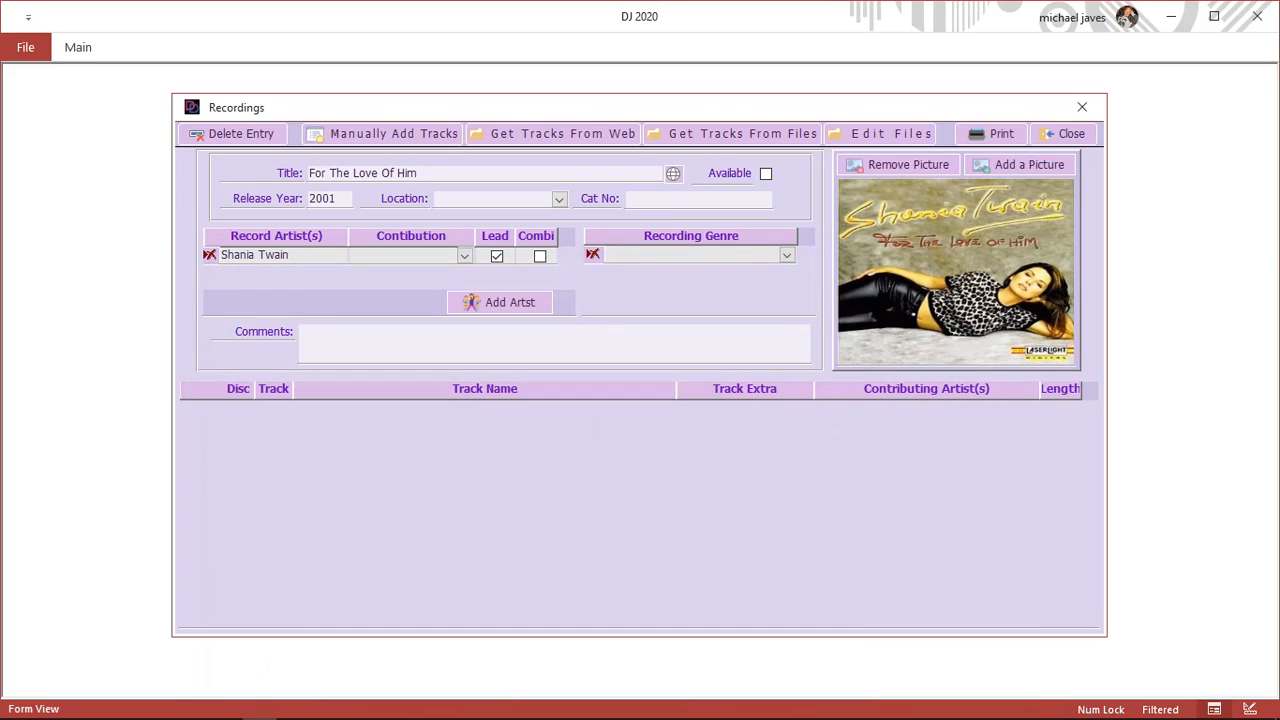
Mark the recording as available and review its MP3 files in the For The Love Of Him folder in File Explorer
click(766, 174)
click(698, 199)
mouse_move(246, 714)
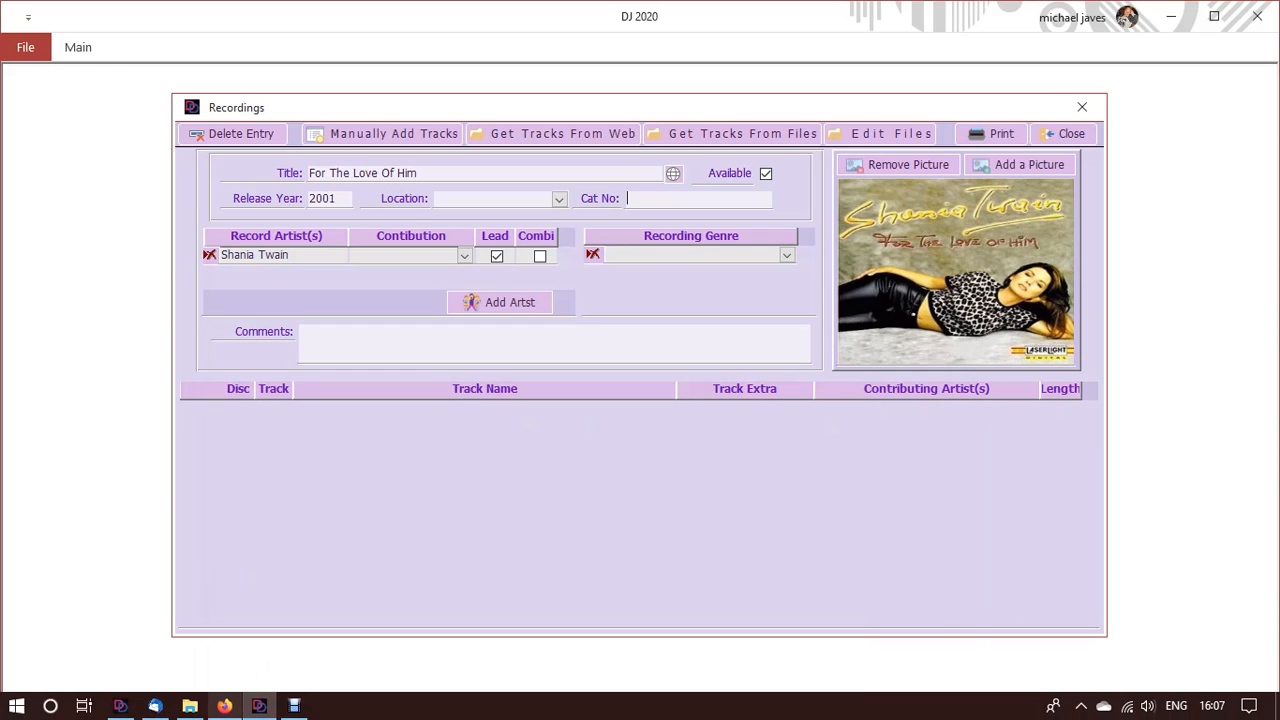
click(190, 706)
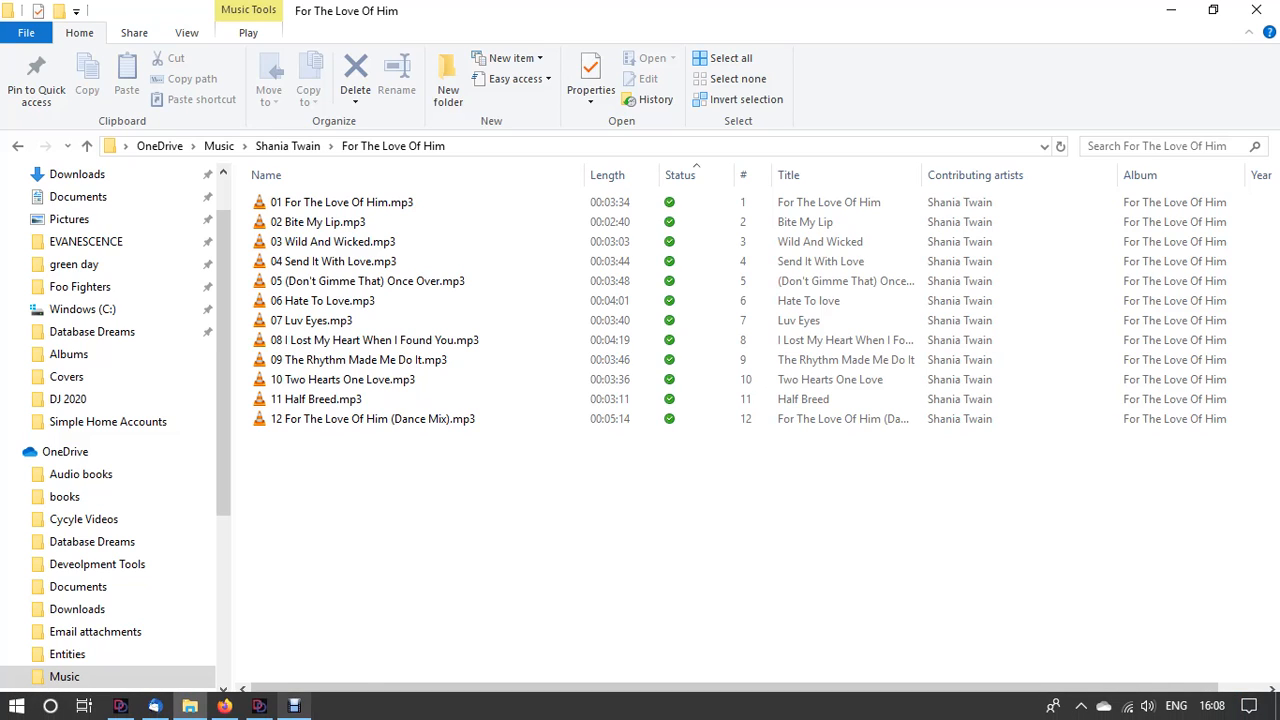
mouse_move(259, 706)
click(259, 706)
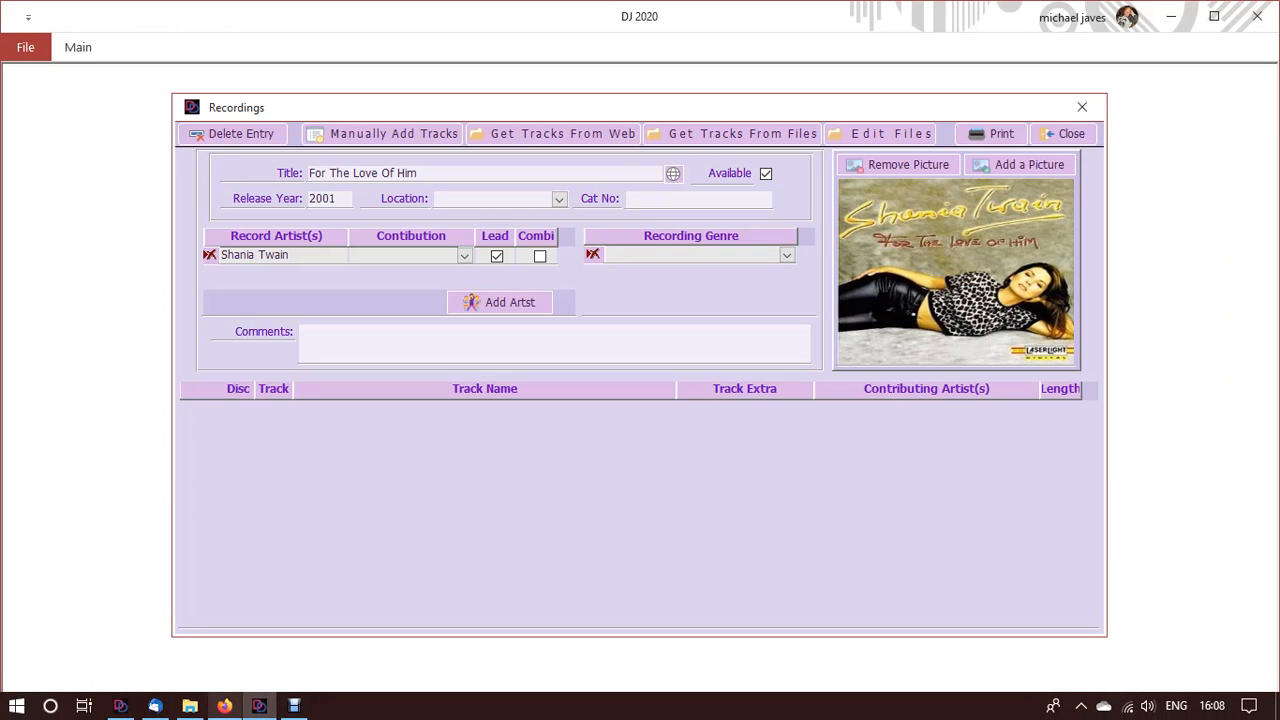
Copy catalogue number 21 592 from the album's Discogs page in Firefox and paste it as the recording's Cat No in DJ 2020
click(224, 708)
scroll(640, 350, down, 3)
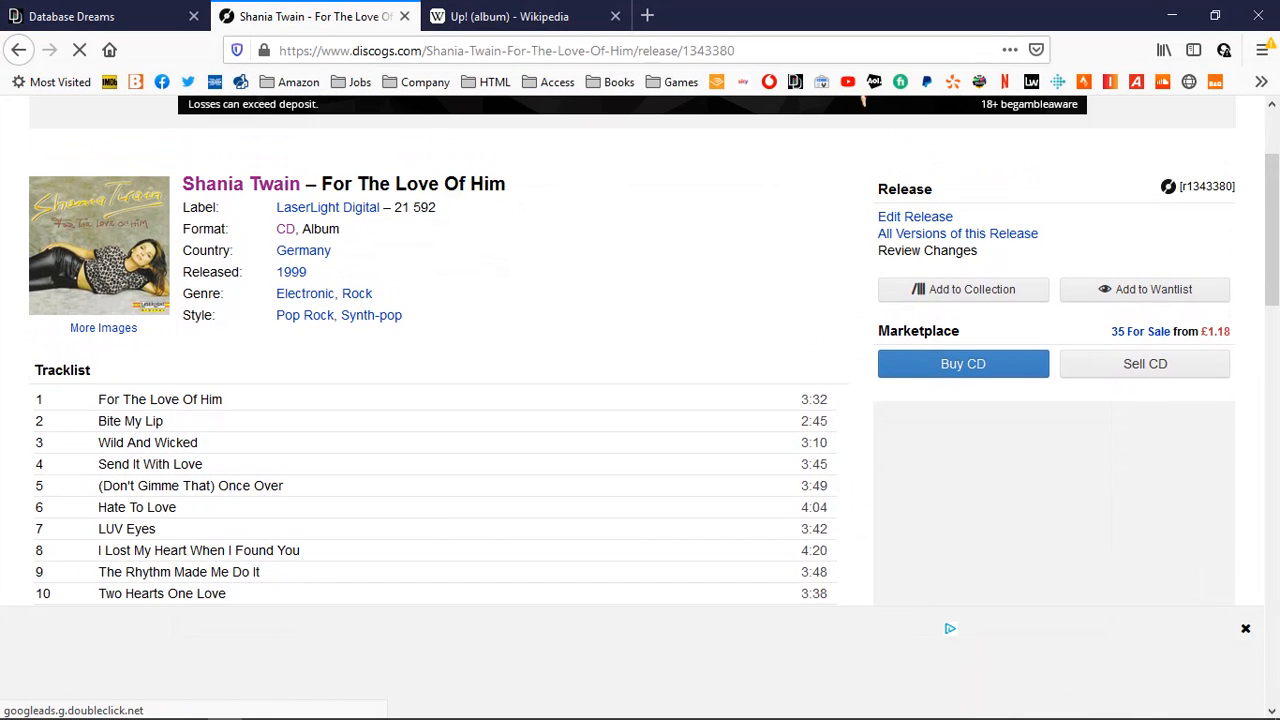
double_click(404, 207)
click(396, 207)
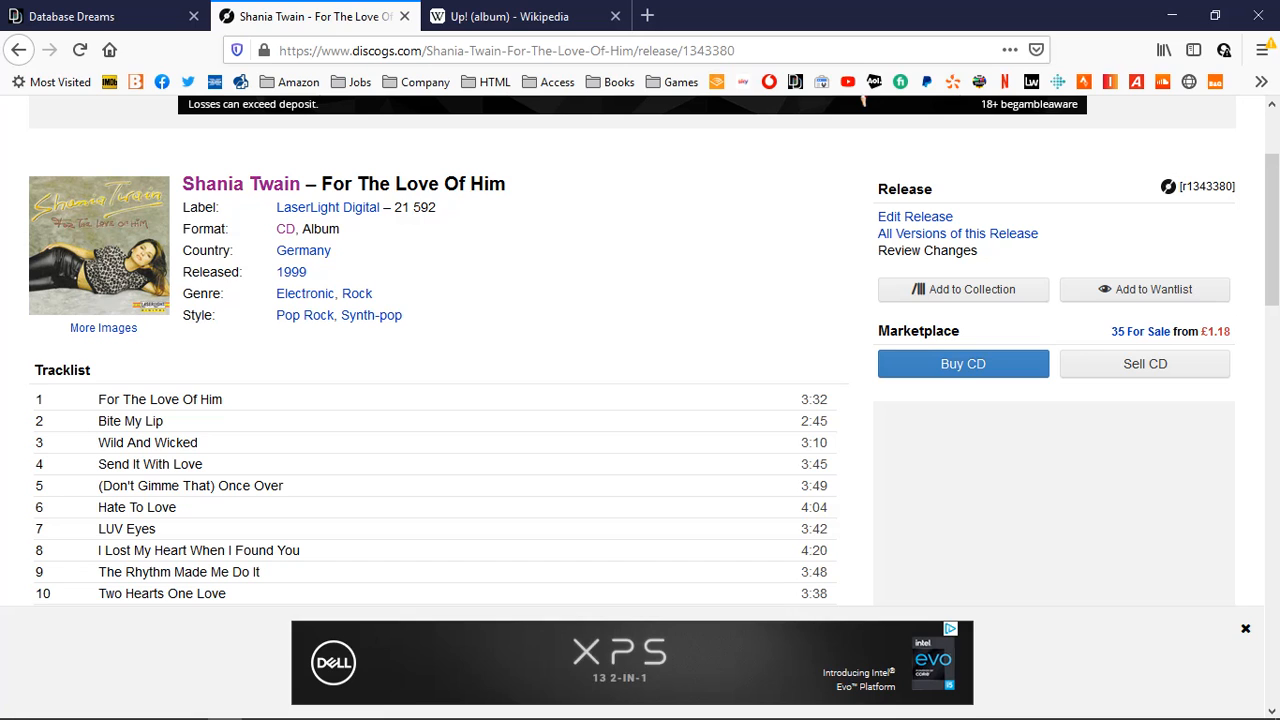
drag(395, 207, 440, 208)
right_click(443, 206)
click(489, 218)
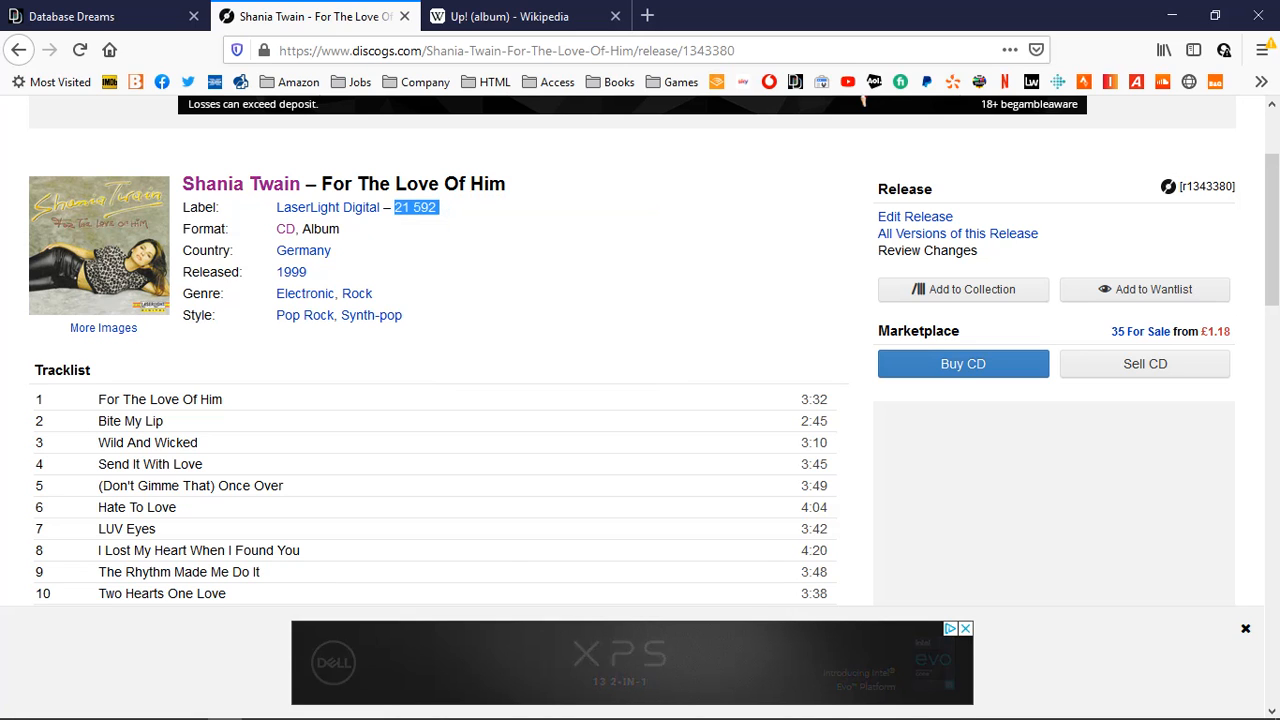
click(260, 706)
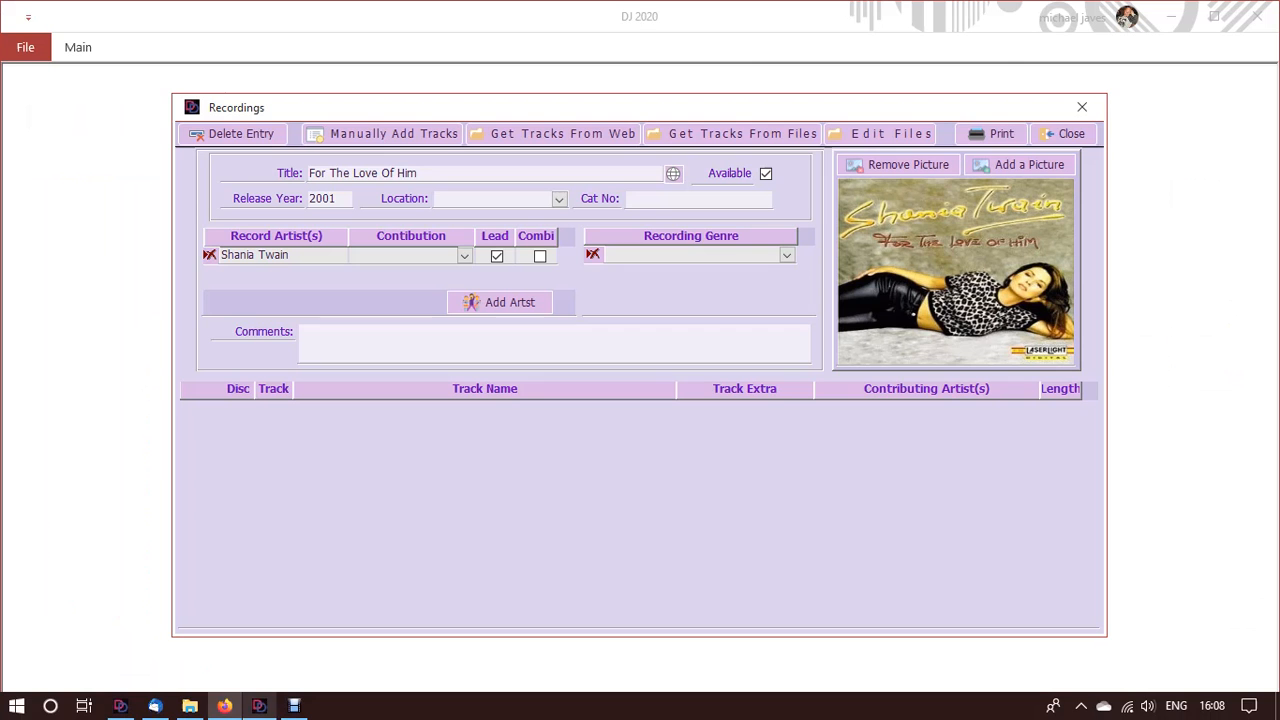
right_click(628, 200)
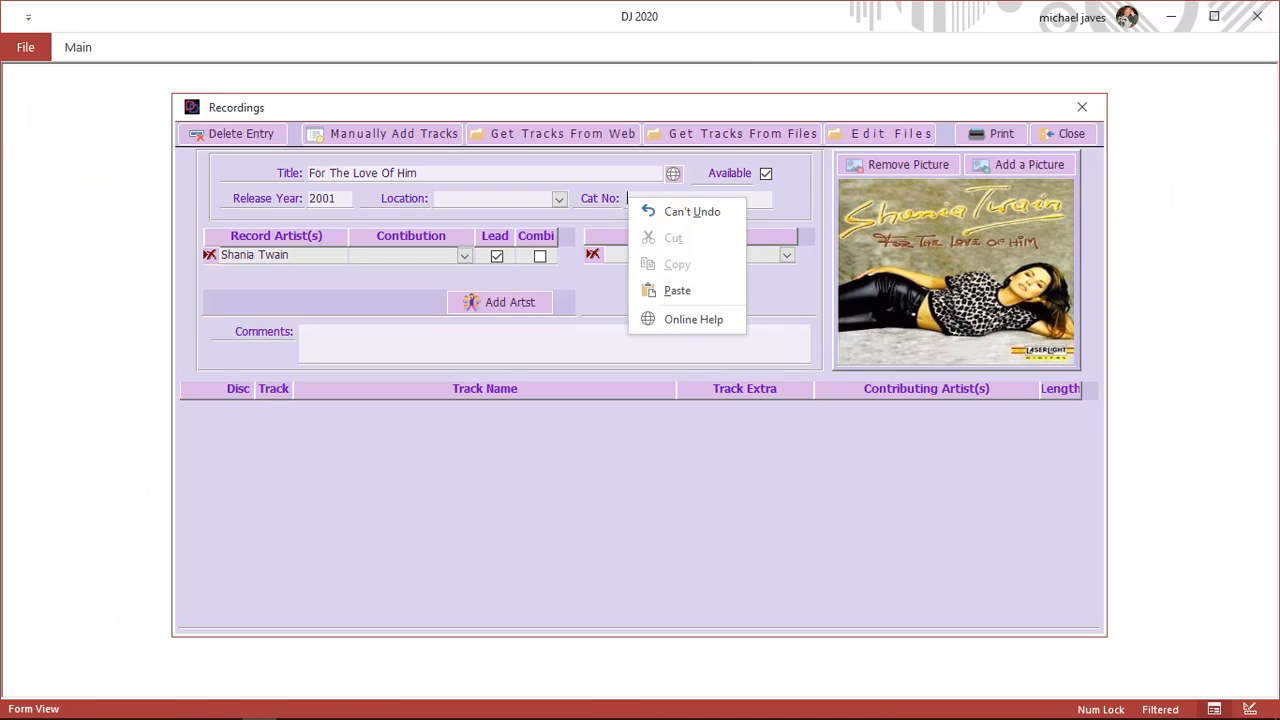
click(677, 290)
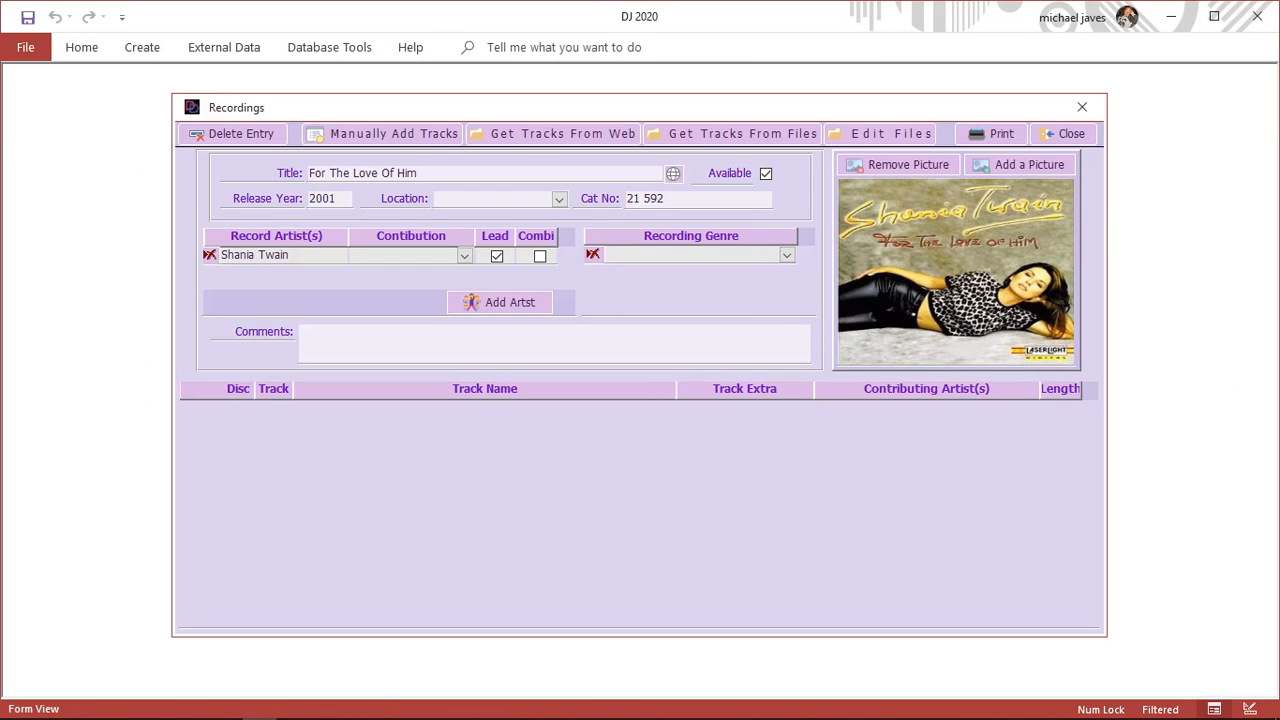
Check the album's genres on its Discogs page in Firefox, and enter Rock as the first recording genre in DJ 2020
click(226, 706)
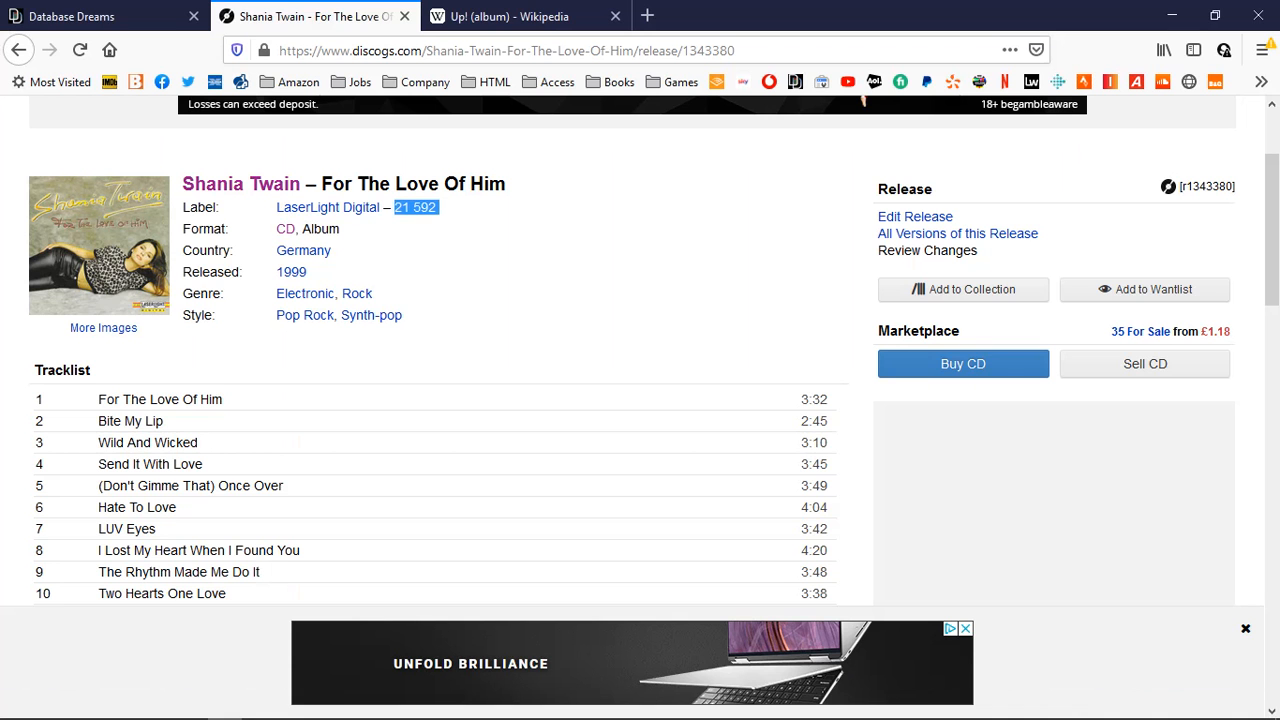
mouse_move(259, 706)
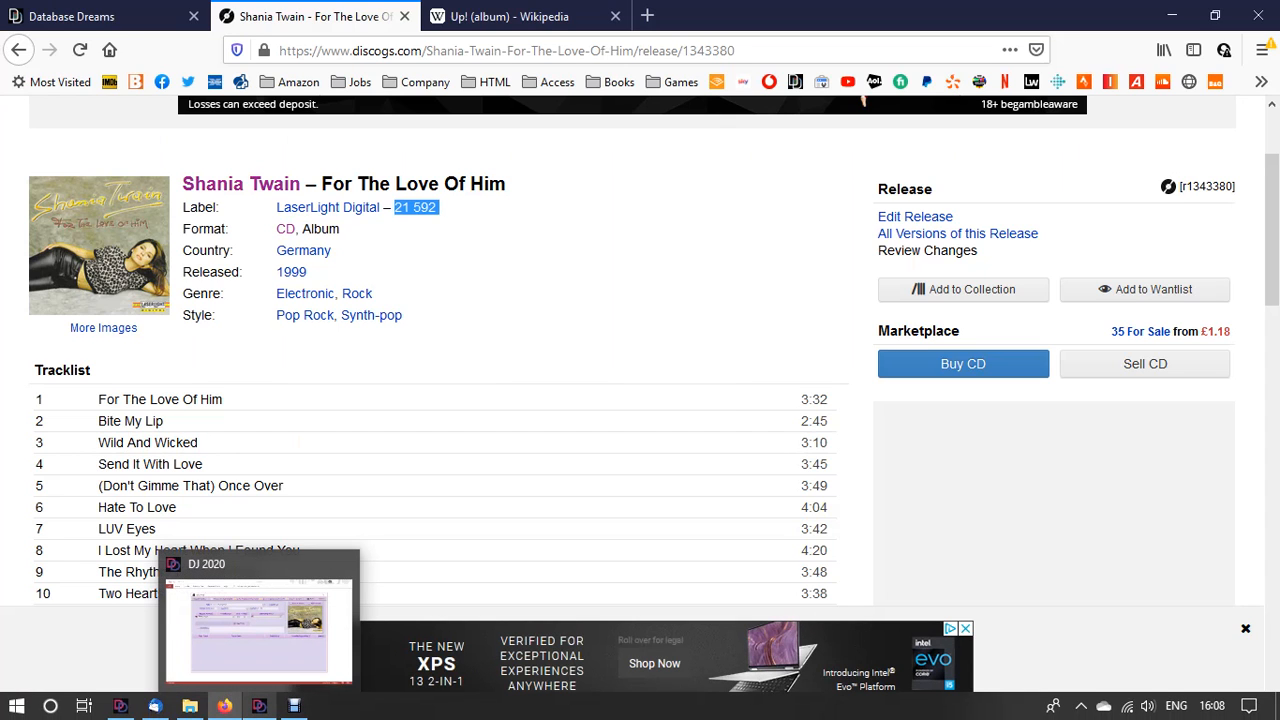
click(259, 706)
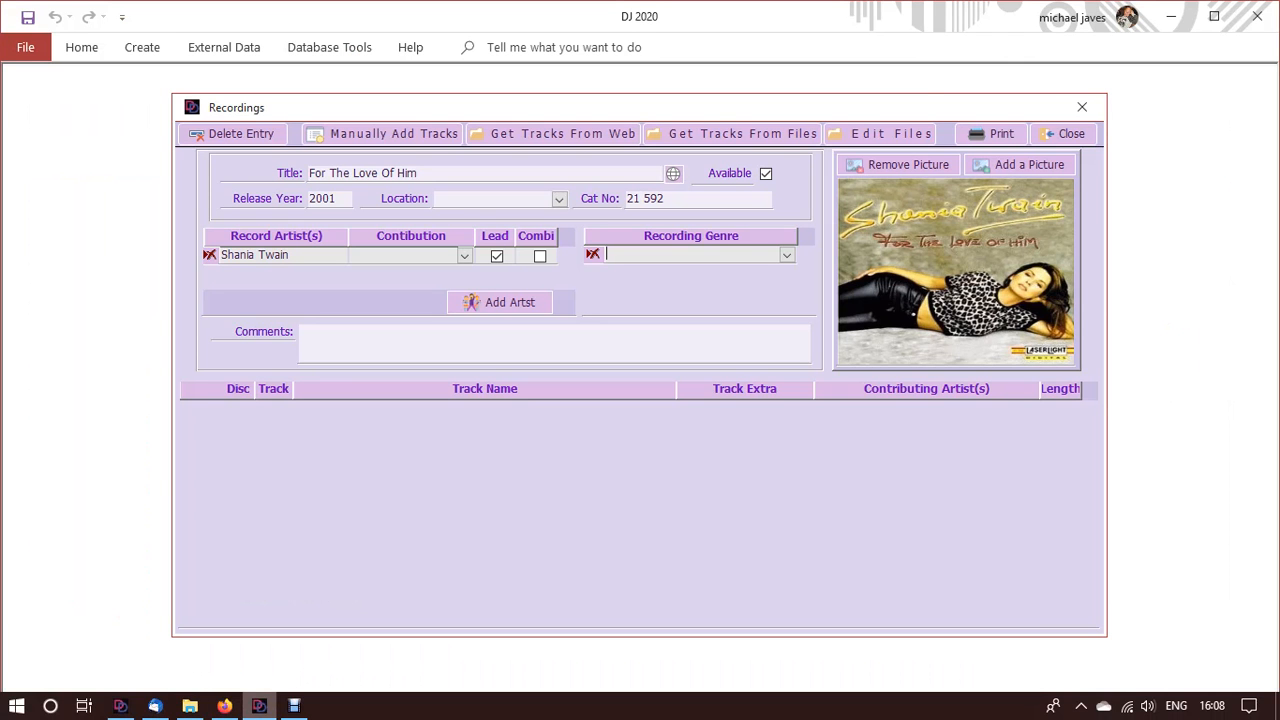
key(Caps_Lock)
text(R)
key(Caps_Lock)
text(ock)
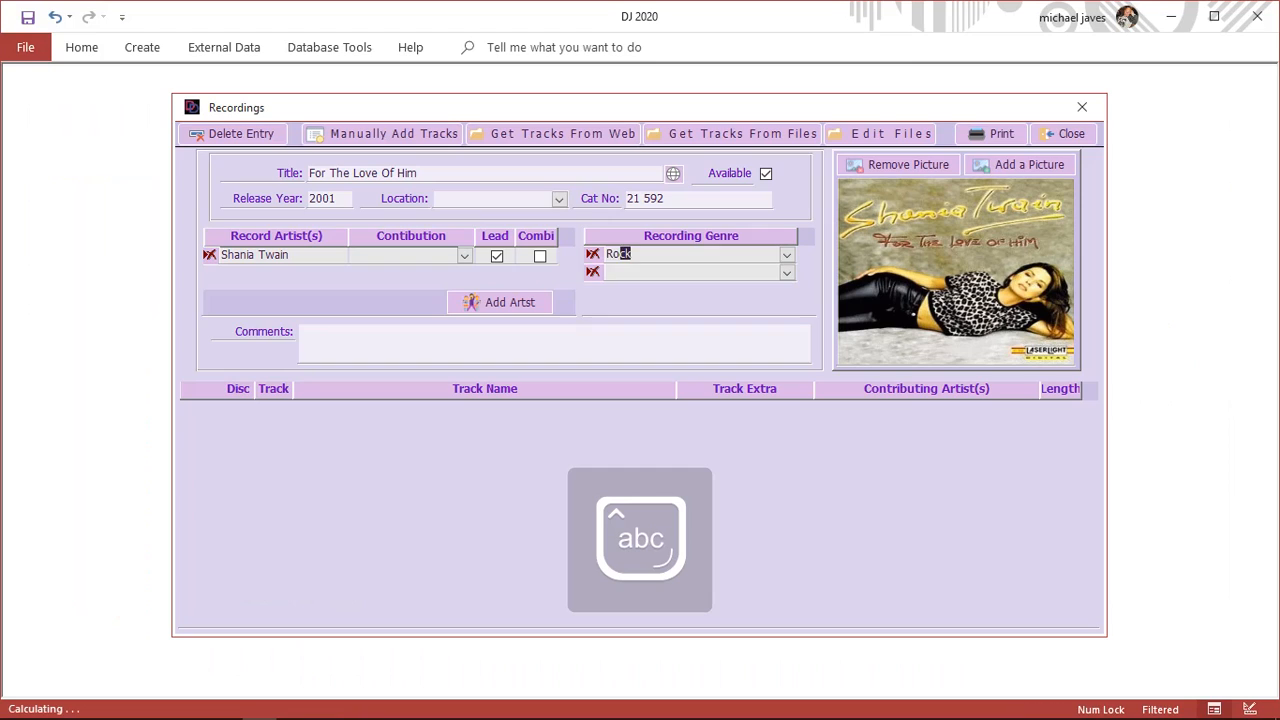
key(Return)
Add Country Rock as the second genre of the For The Love Of Him recording
key(Caps_Lock)
text(C)
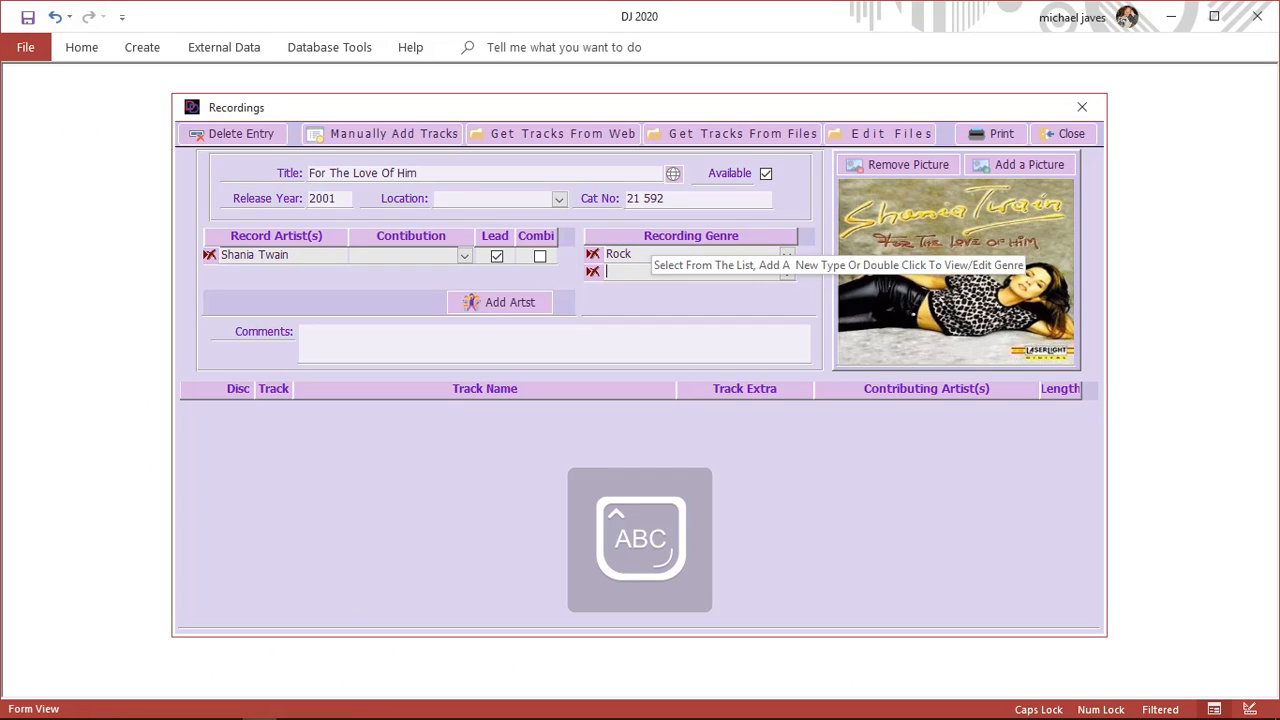
key(Caps_Lock)
text(ountry)
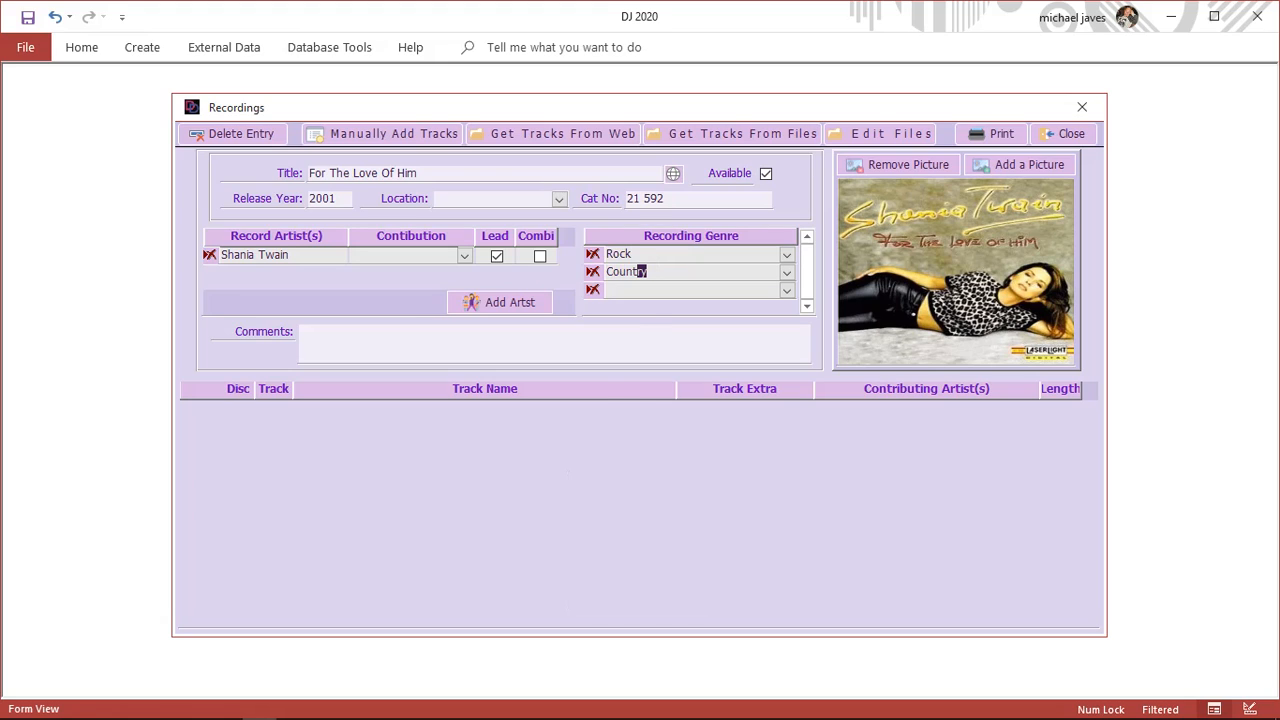
key(alt+Down)
key(Down)
key(Down)
key(Return)
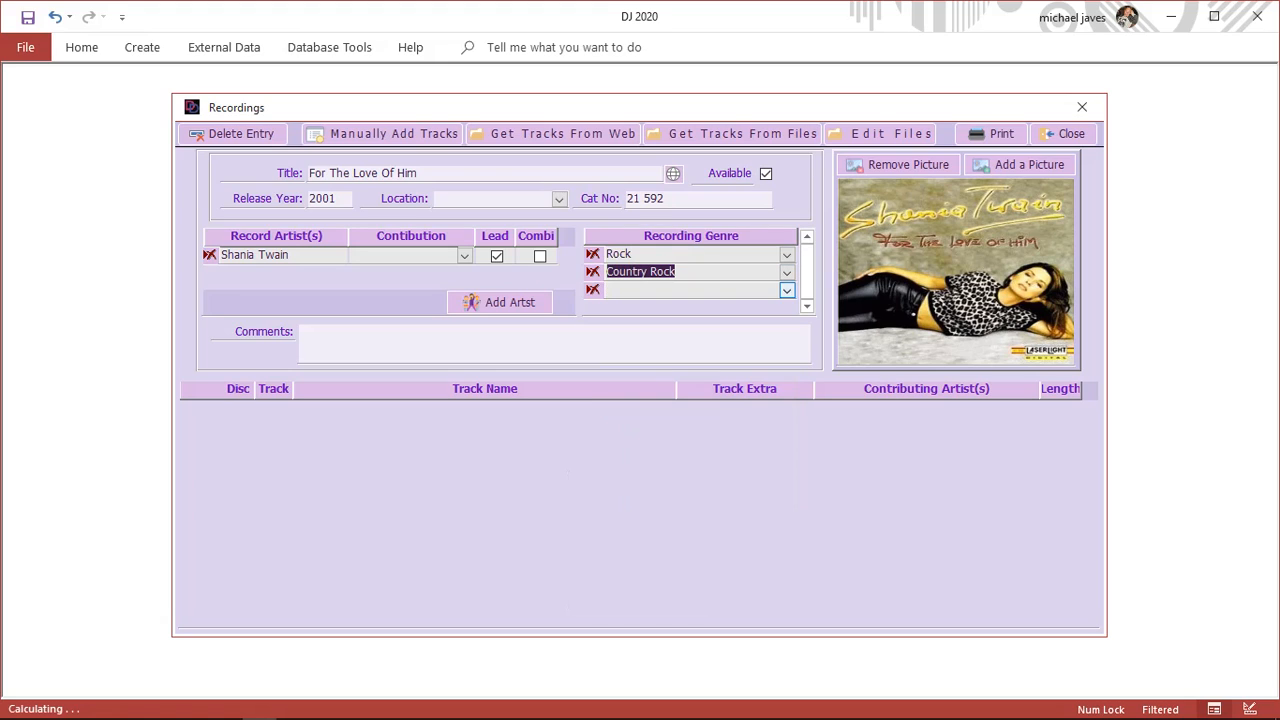
Add Synth-Pop and Pop as further genres of the For The Love Of Him recording
key(Caps_Lock)
text(S)
key(Caps_Lock)
text(y)
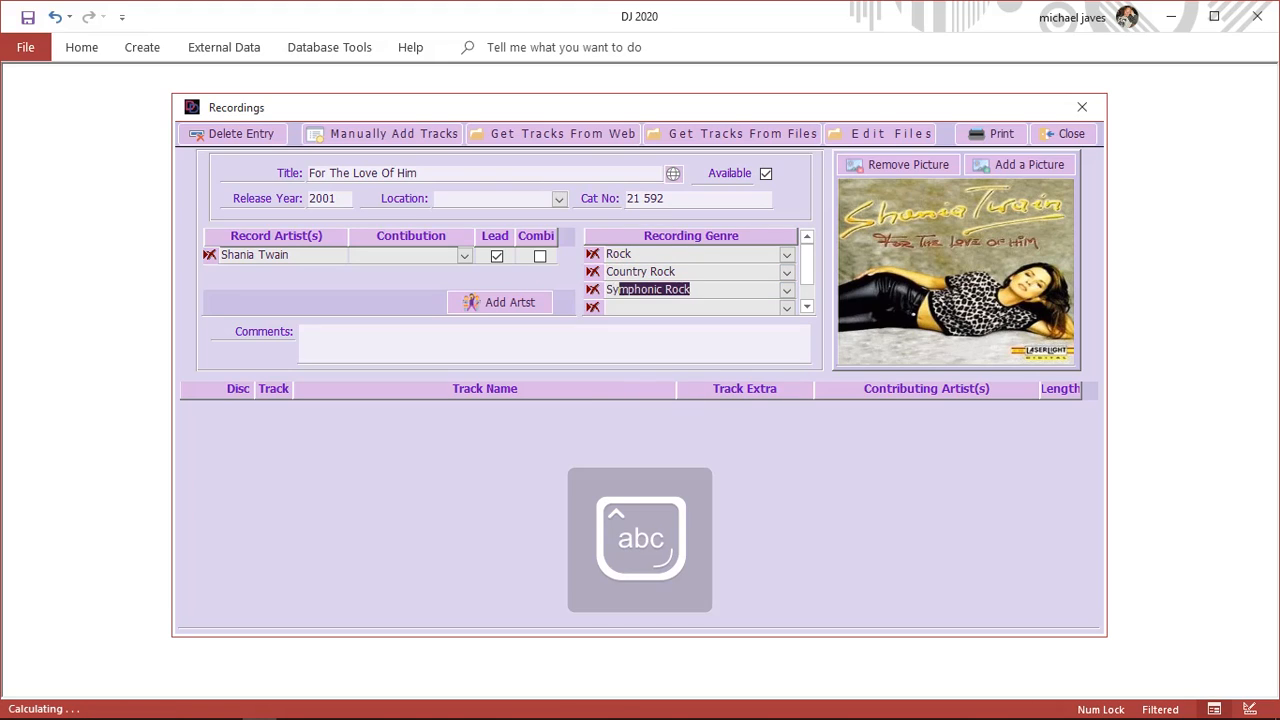
text(nth-Pop)
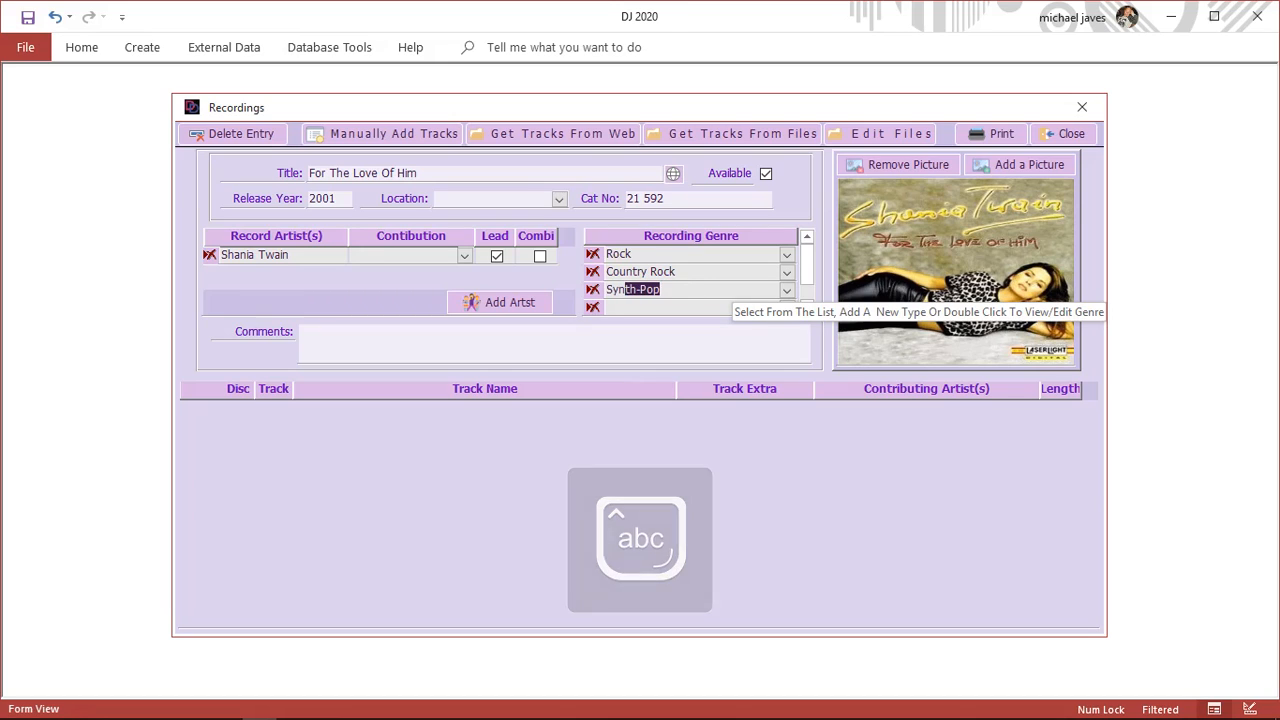
key(Return)
key(Caps_Lock)
text(P)
key(Caps_Lock)
text(op)
key(Return)
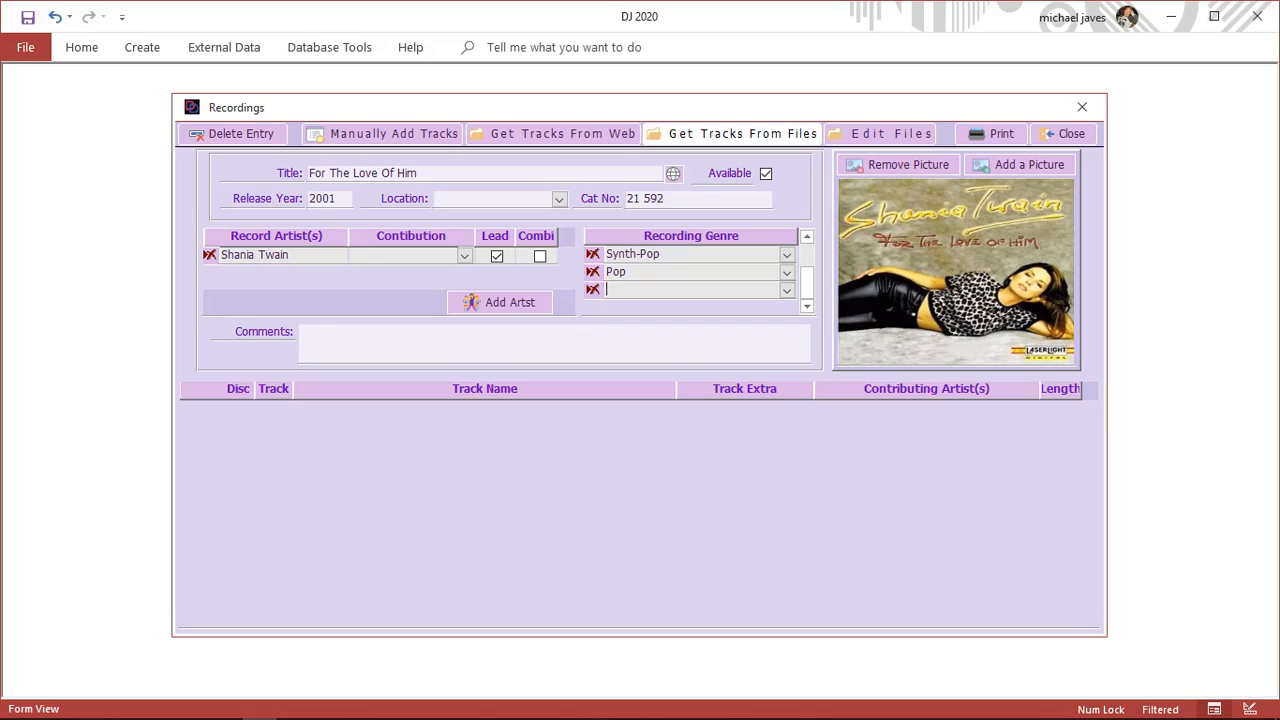
Review the available locations for the recording, and view the location list editor without changing the list
click(554, 343)
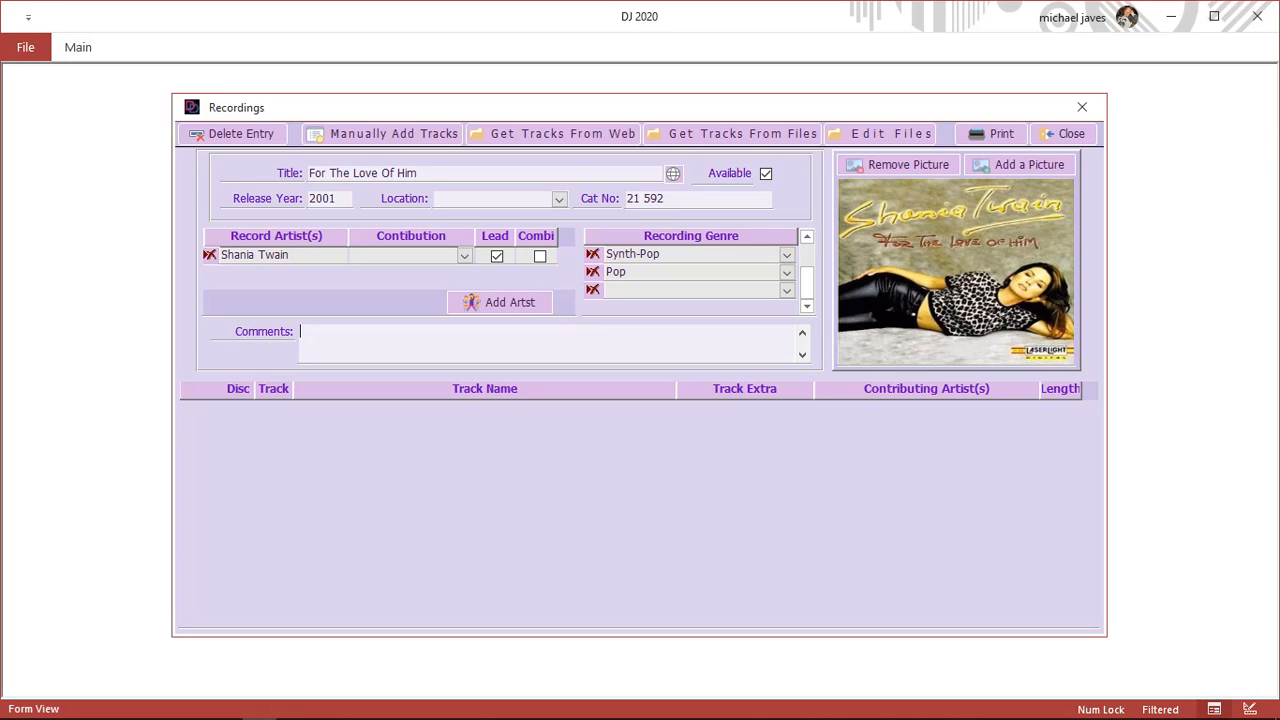
click(559, 198)
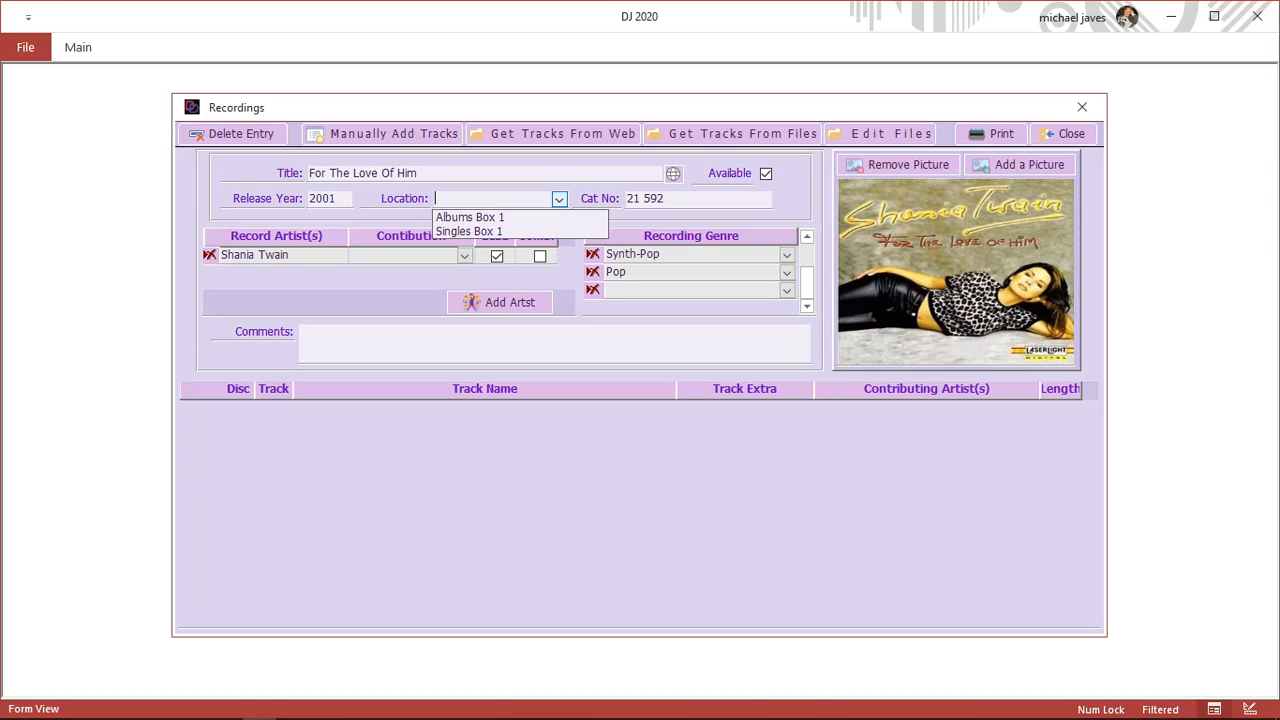
click(559, 199)
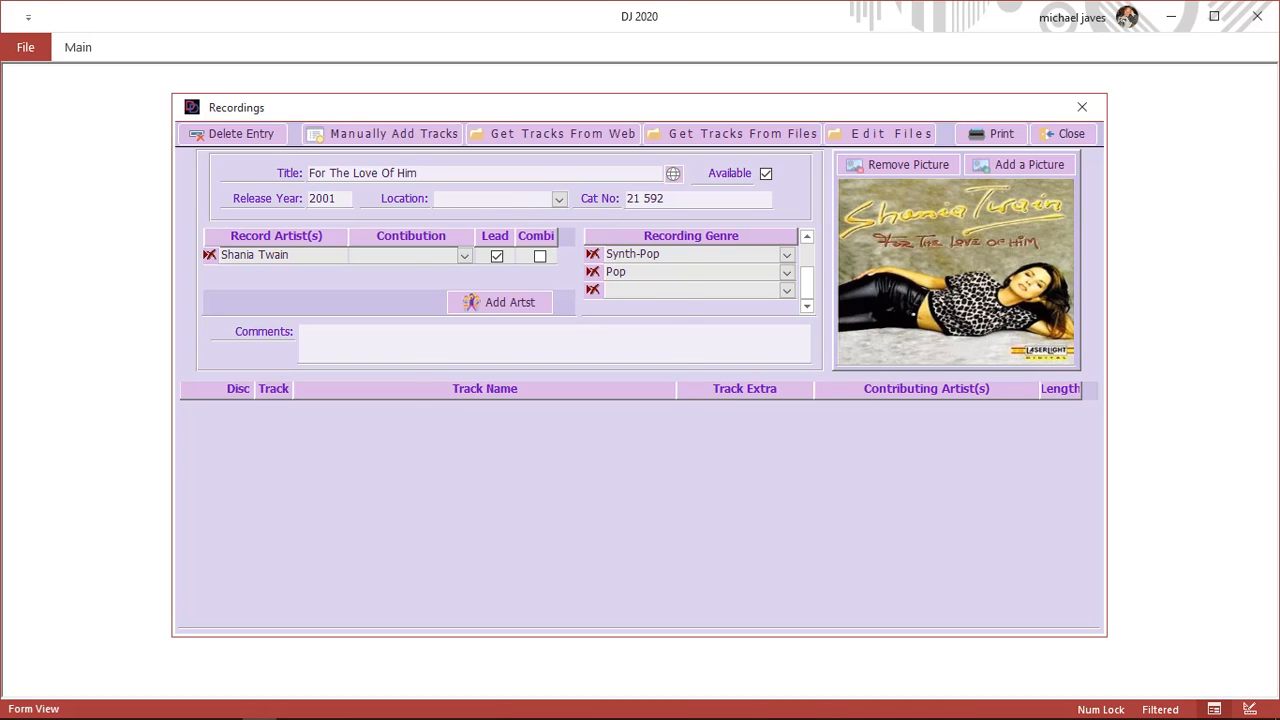
double_click(494, 199)
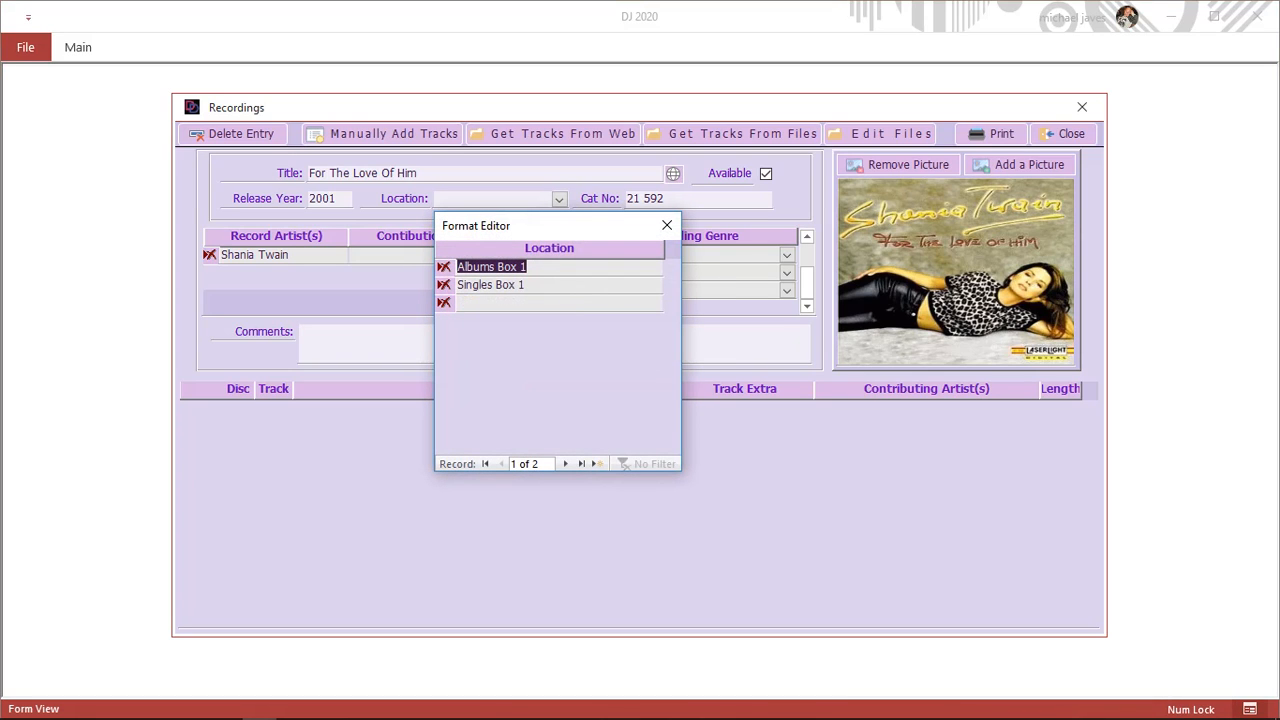
click(667, 225)
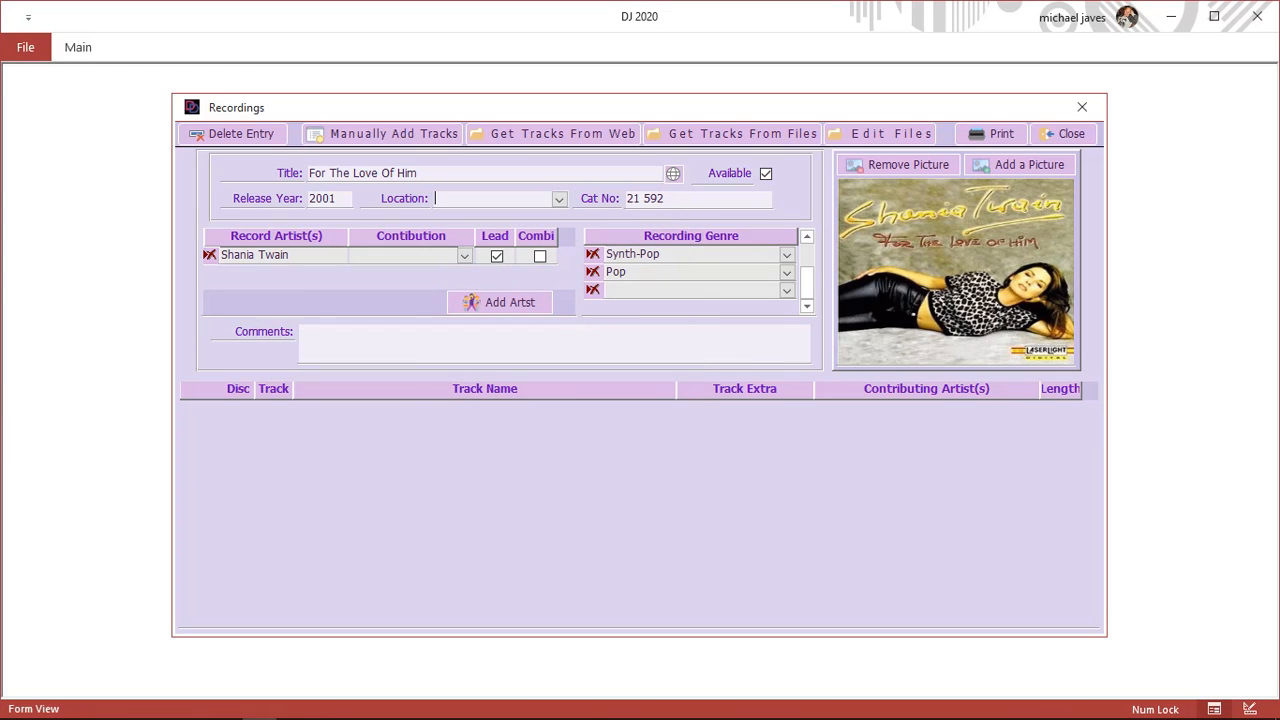
View the editable genre list and the artist contribution list, closing each editor without changes
double_click(688, 254)
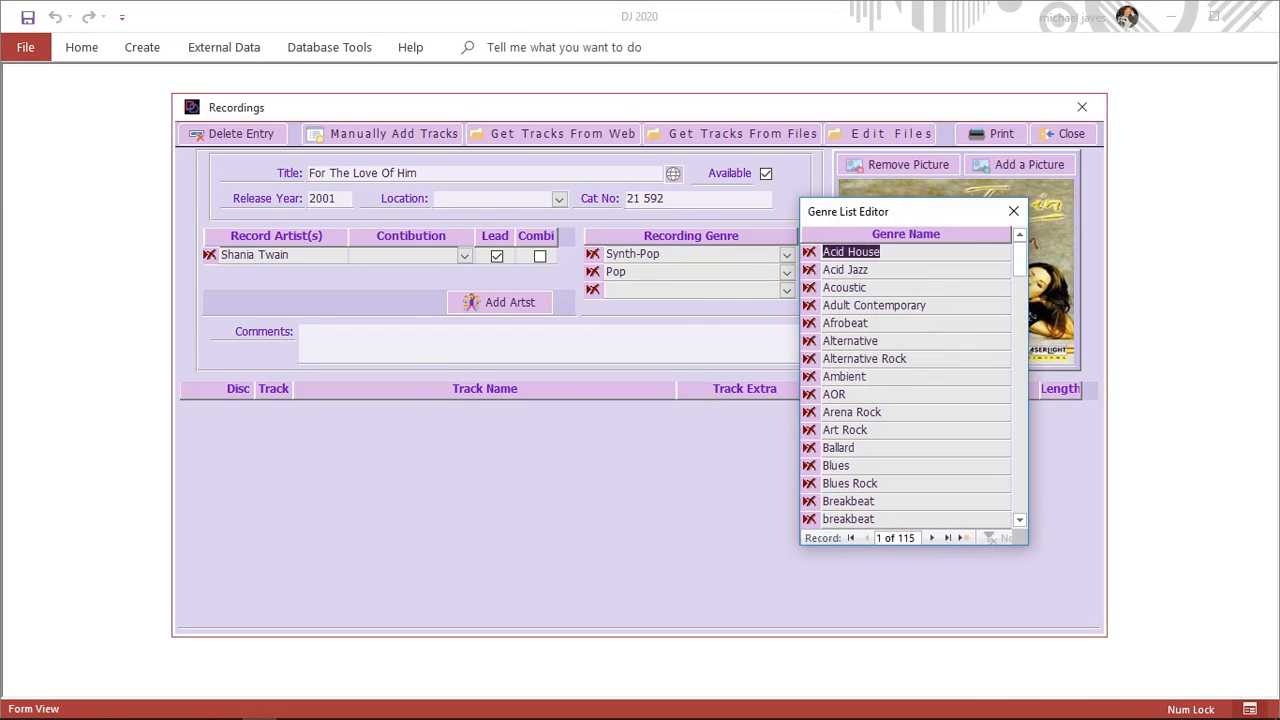
click(1013, 211)
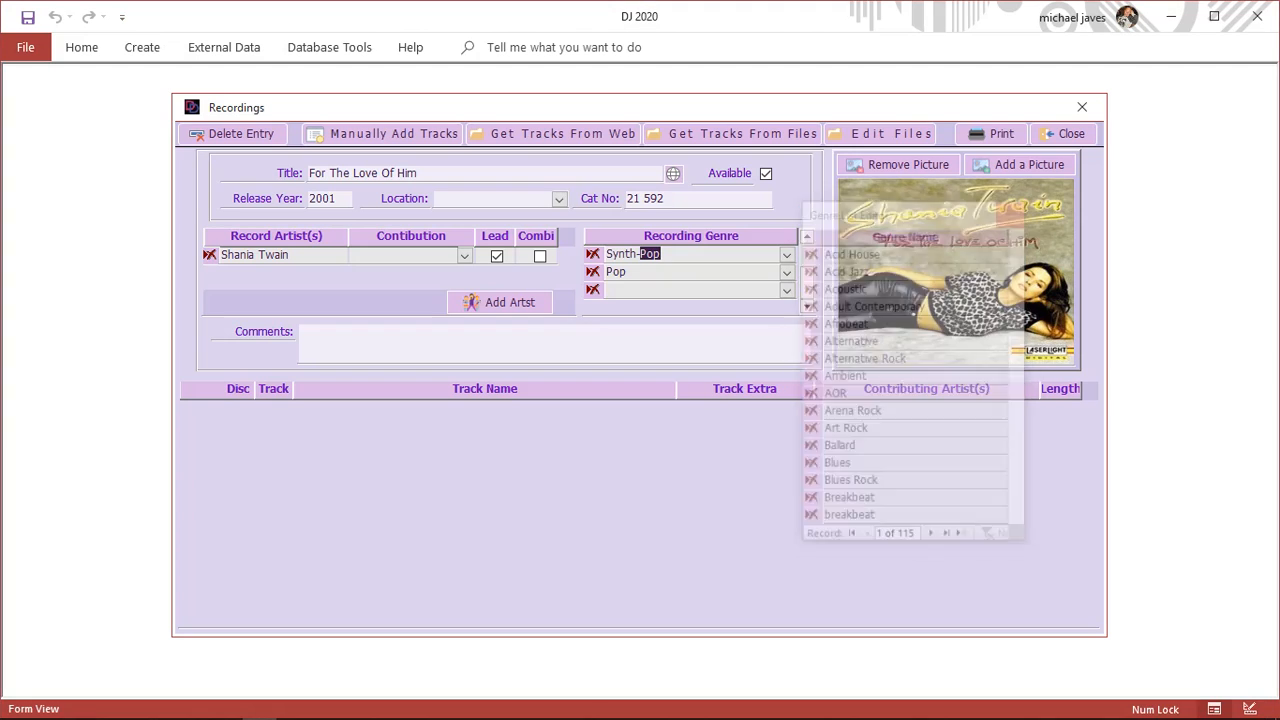
double_click(404, 255)
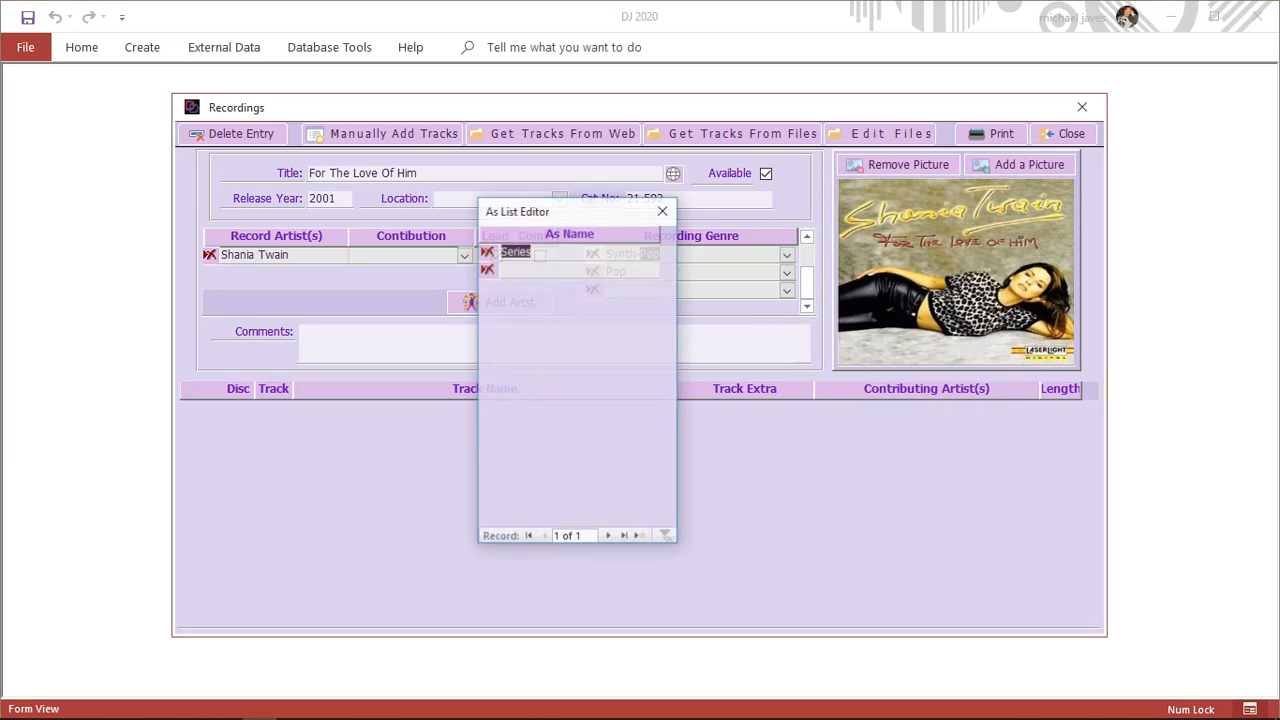
click(663, 210)
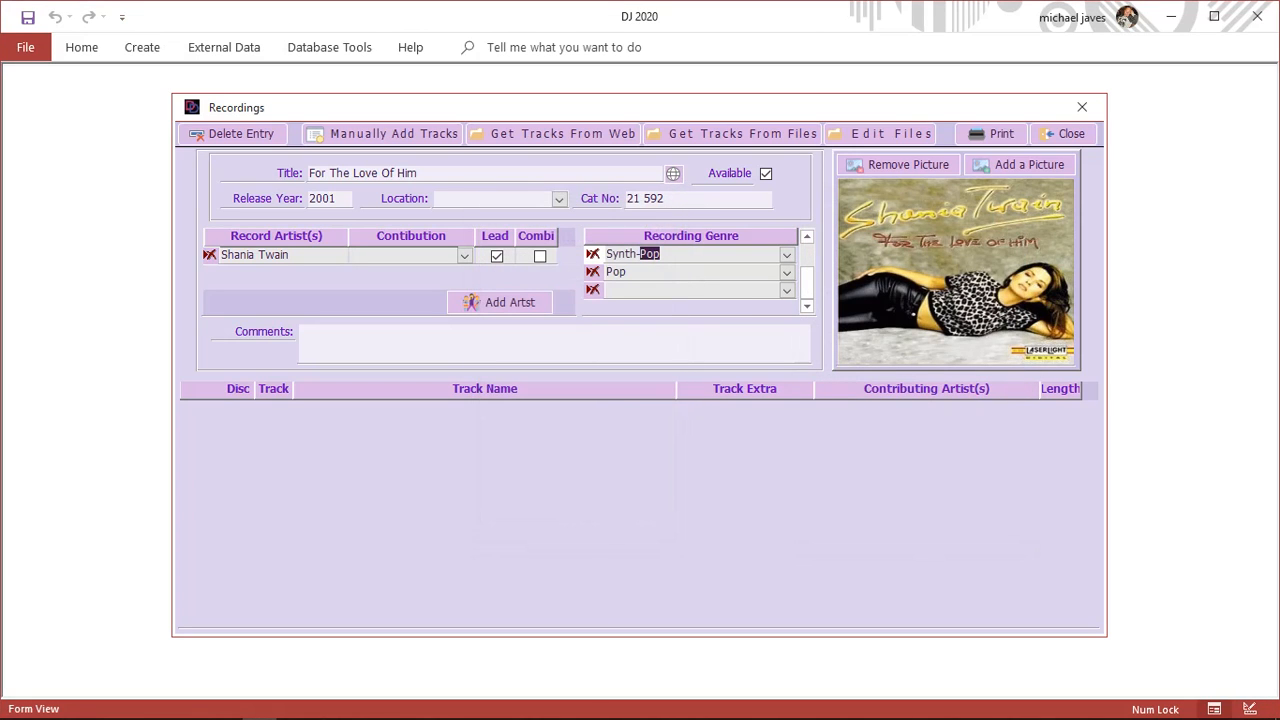
Load the recording's tracks from files, using the For The Love Of Him folder under Shania Twain as the music folder
click(733, 133)
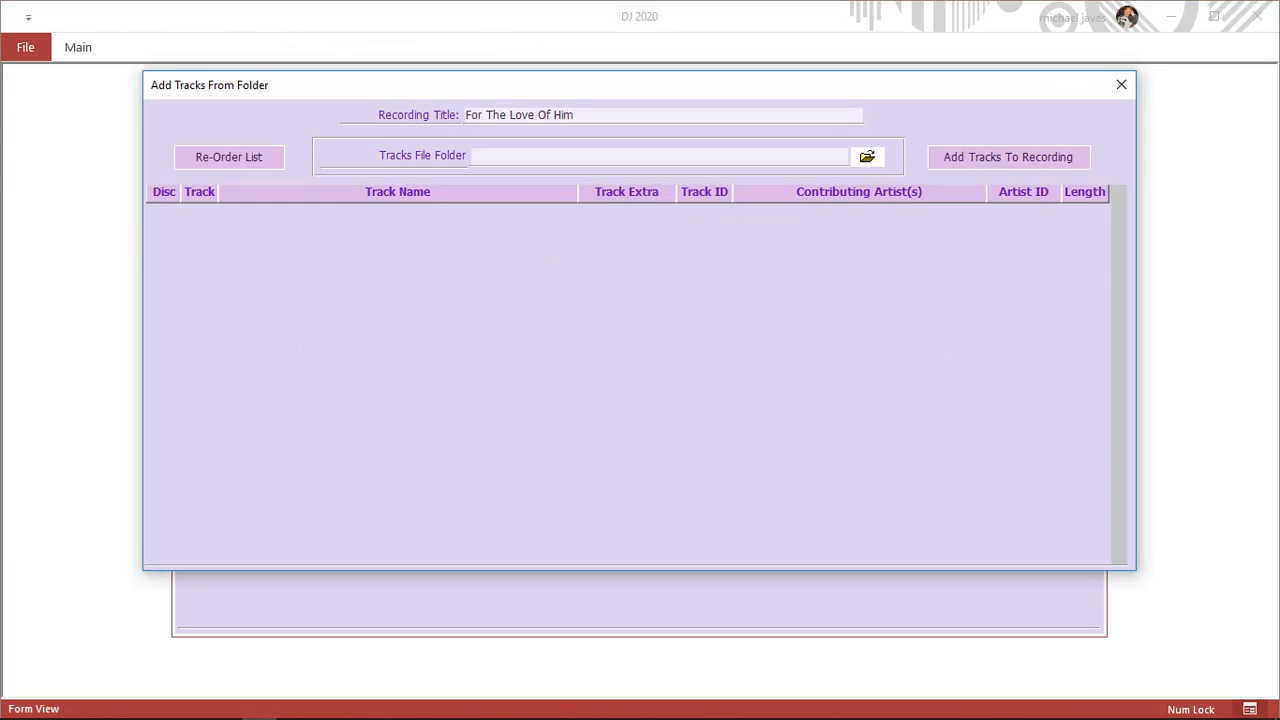
click(867, 157)
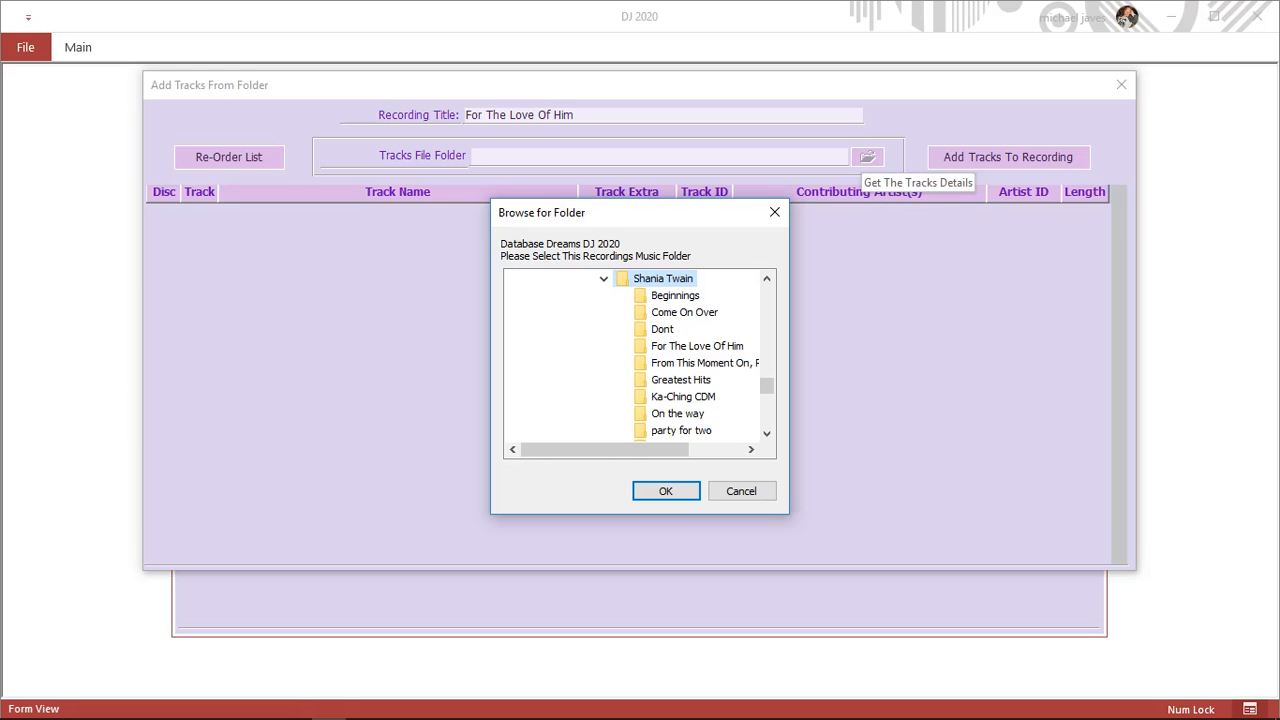
scroll(690, 380, down, 3)
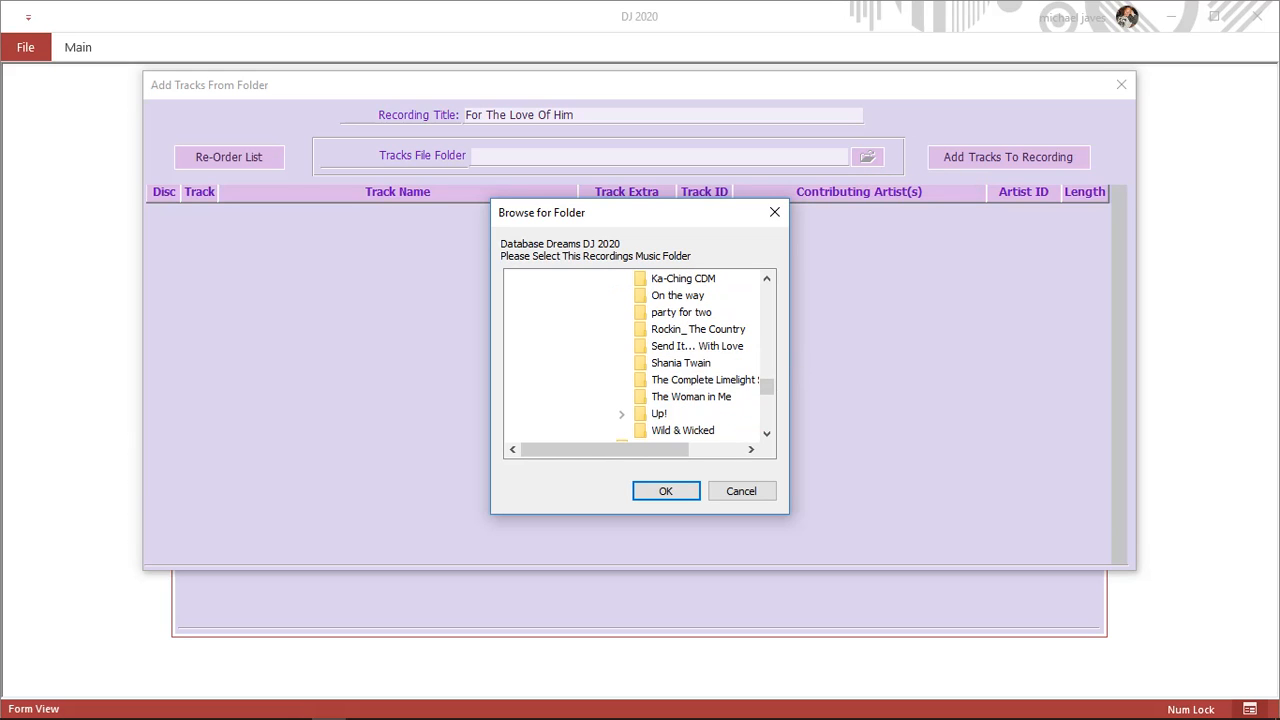
click(622, 414)
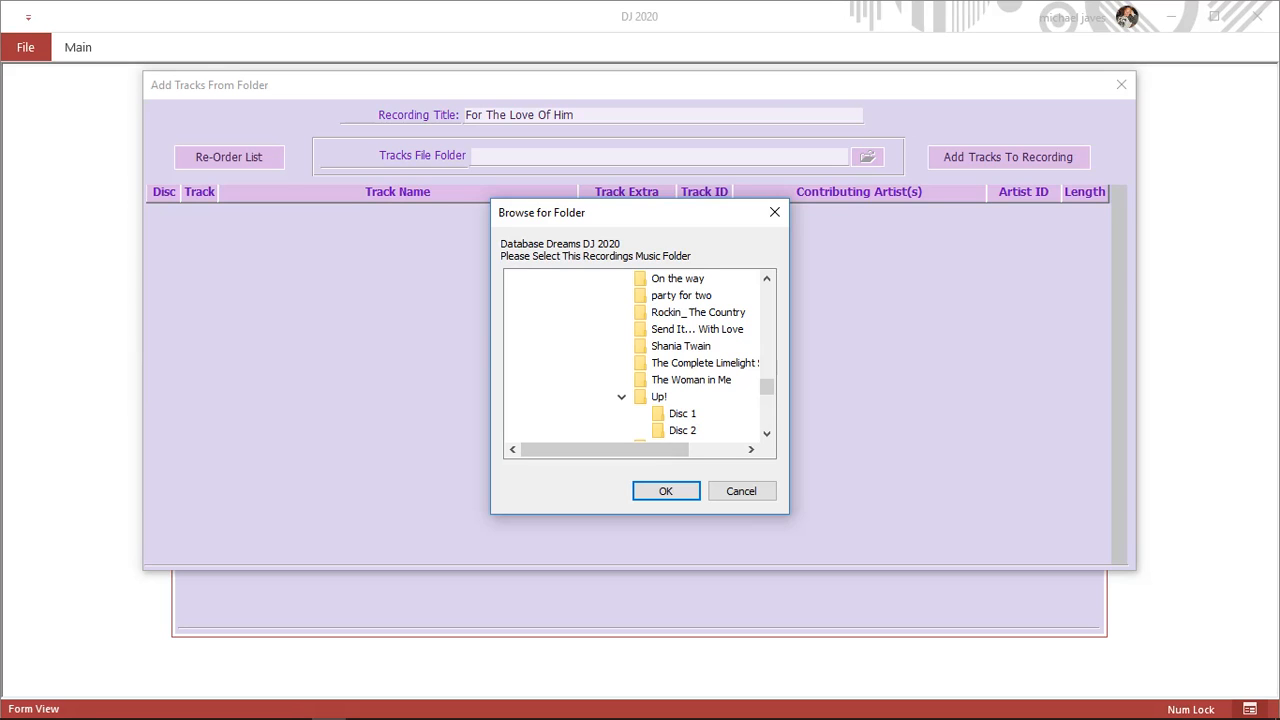
scroll(635, 355, up, 1)
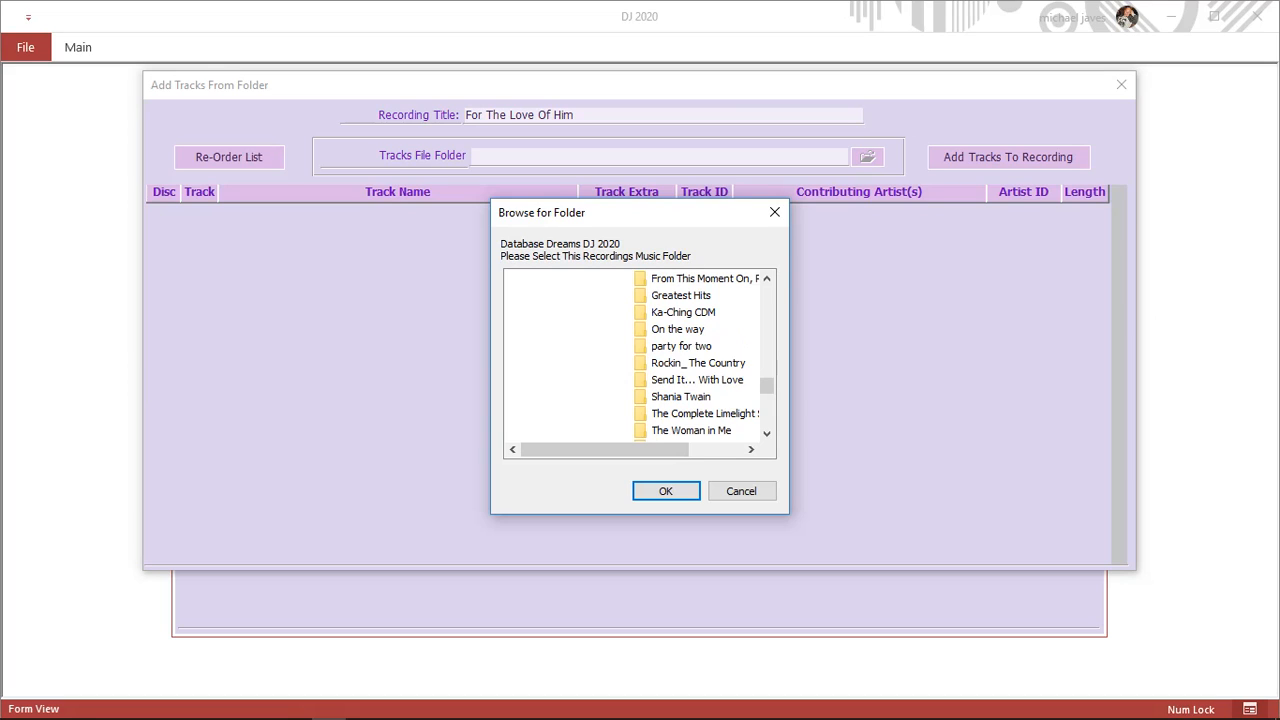
scroll(635, 355, up, 1)
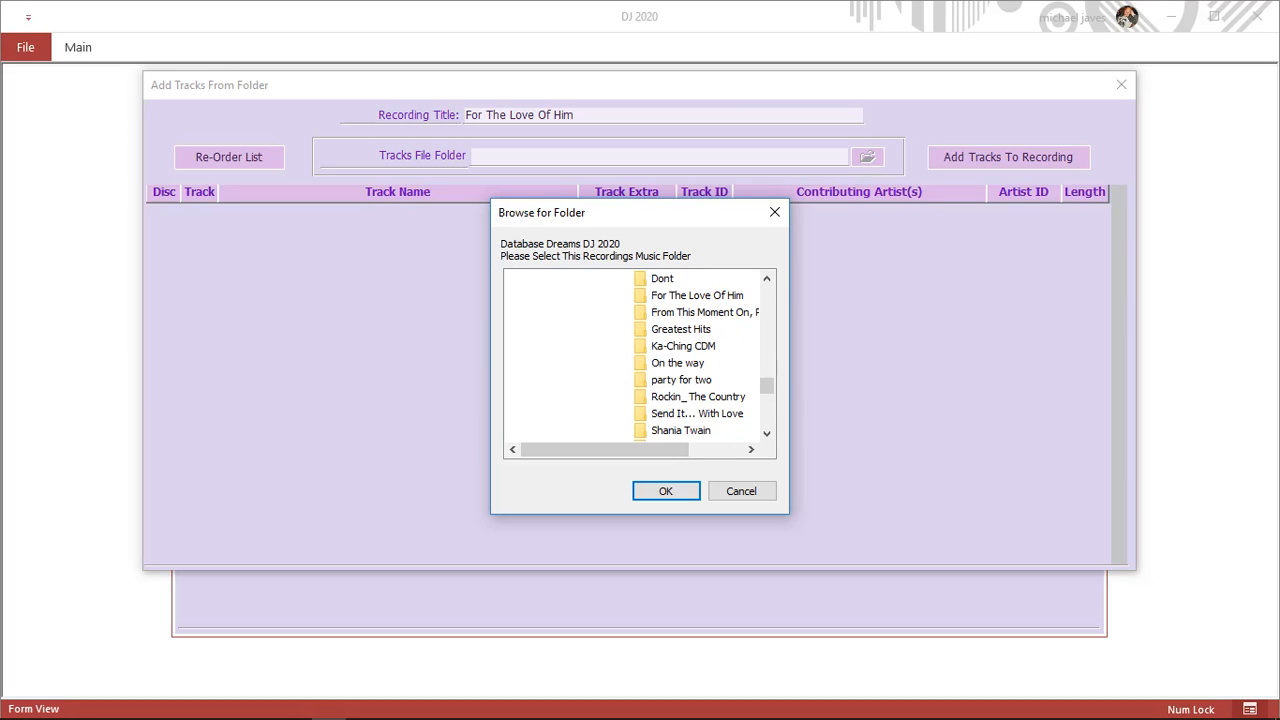
click(697, 296)
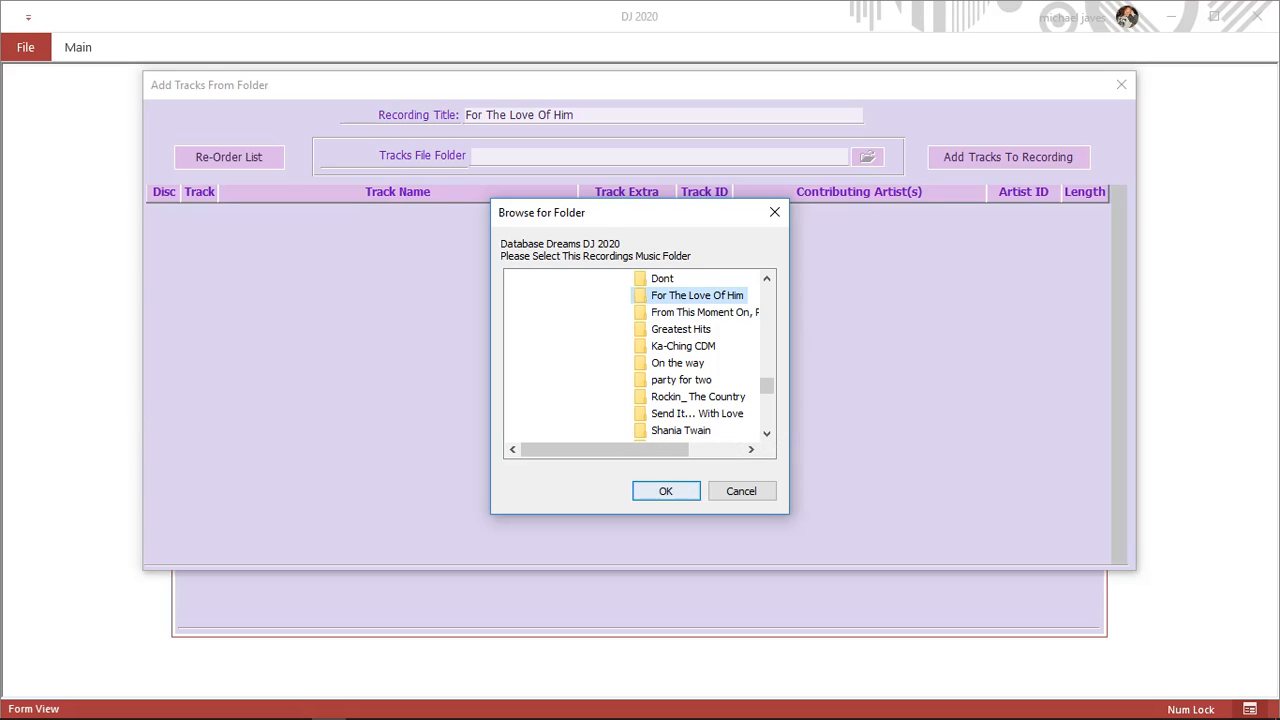
click(666, 491)
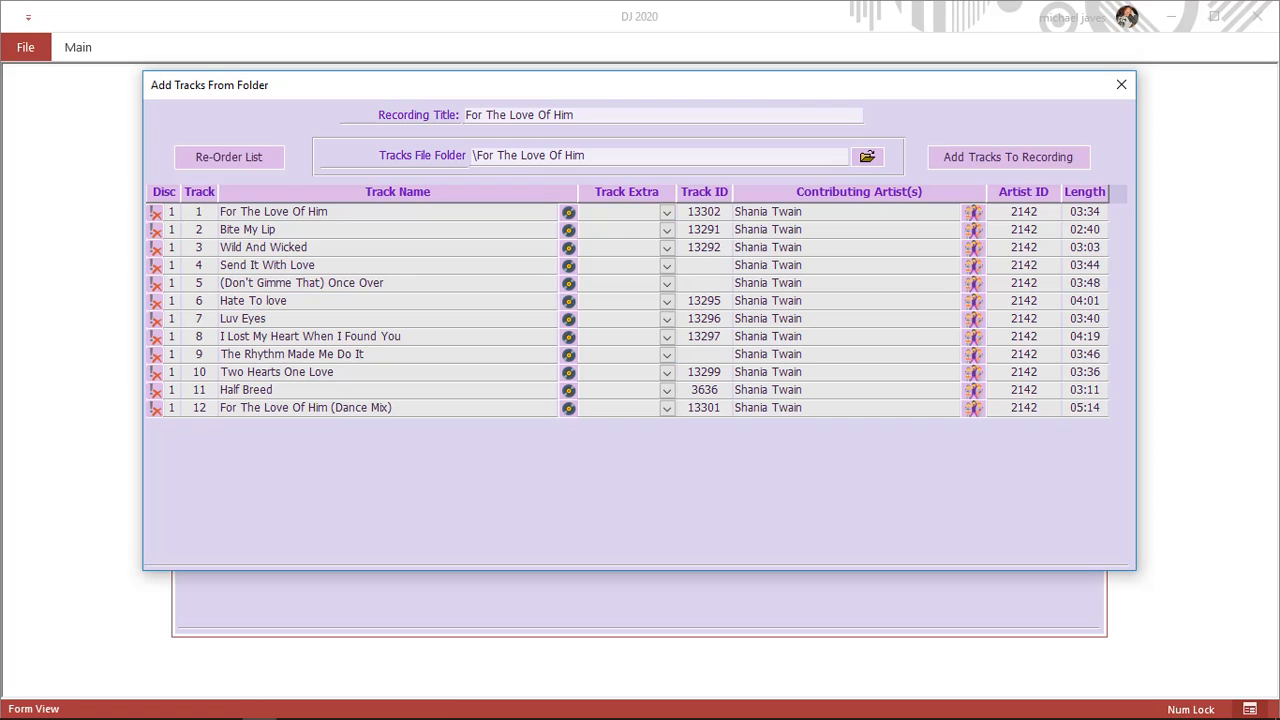
Compare the loaded tracks with the album's files in File Explorer and its Discogs tracklist in Firefox, and return to DJ 2020
mouse_move(224, 705)
click(189, 705)
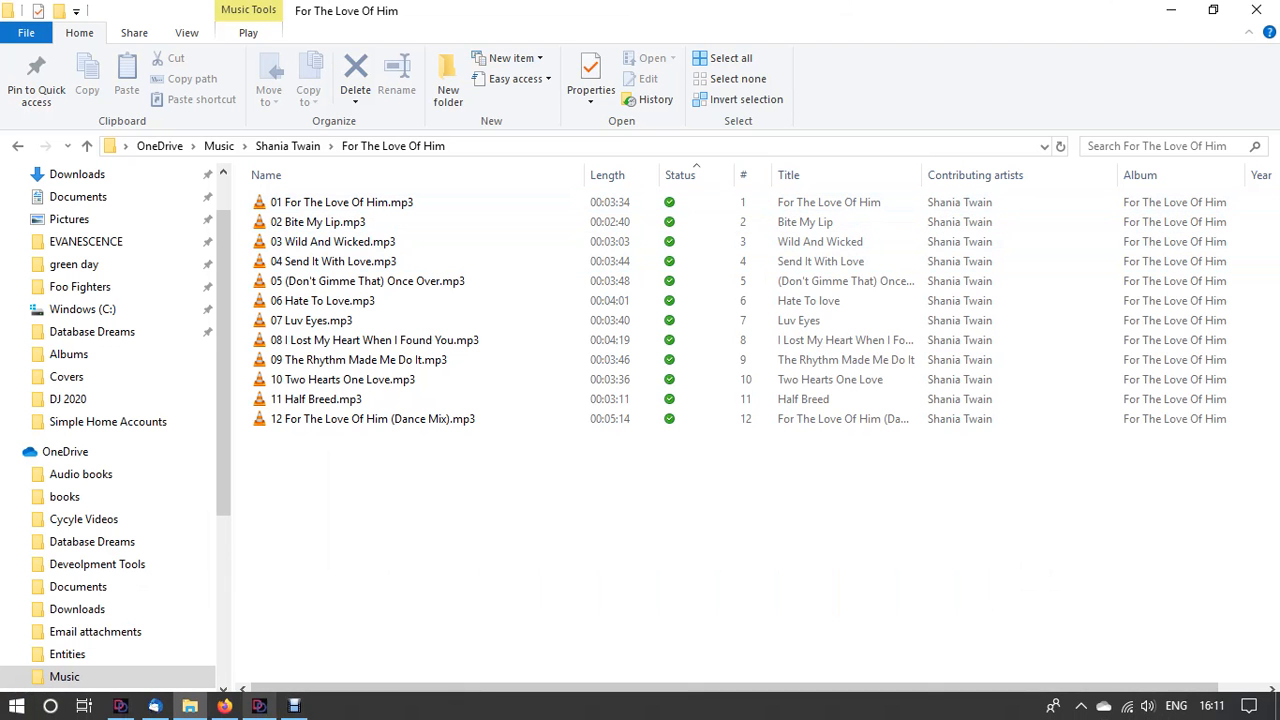
click(224, 705)
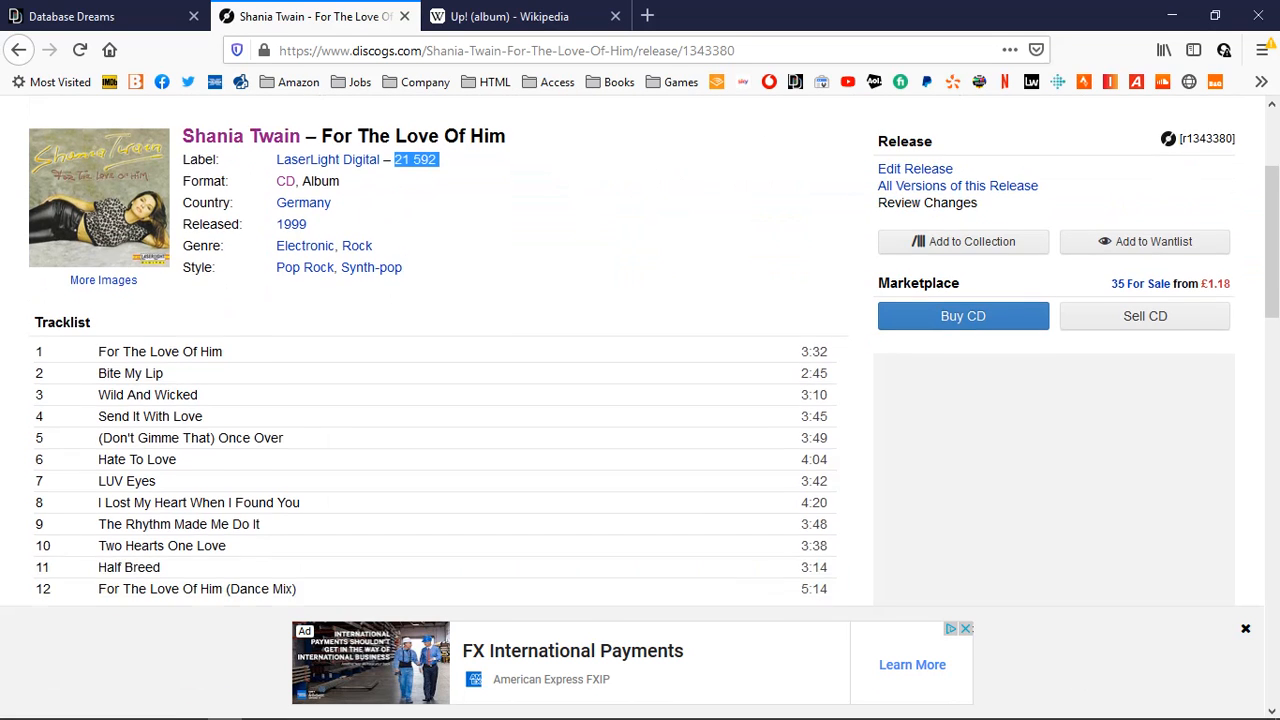
scroll(640, 400, down, 2)
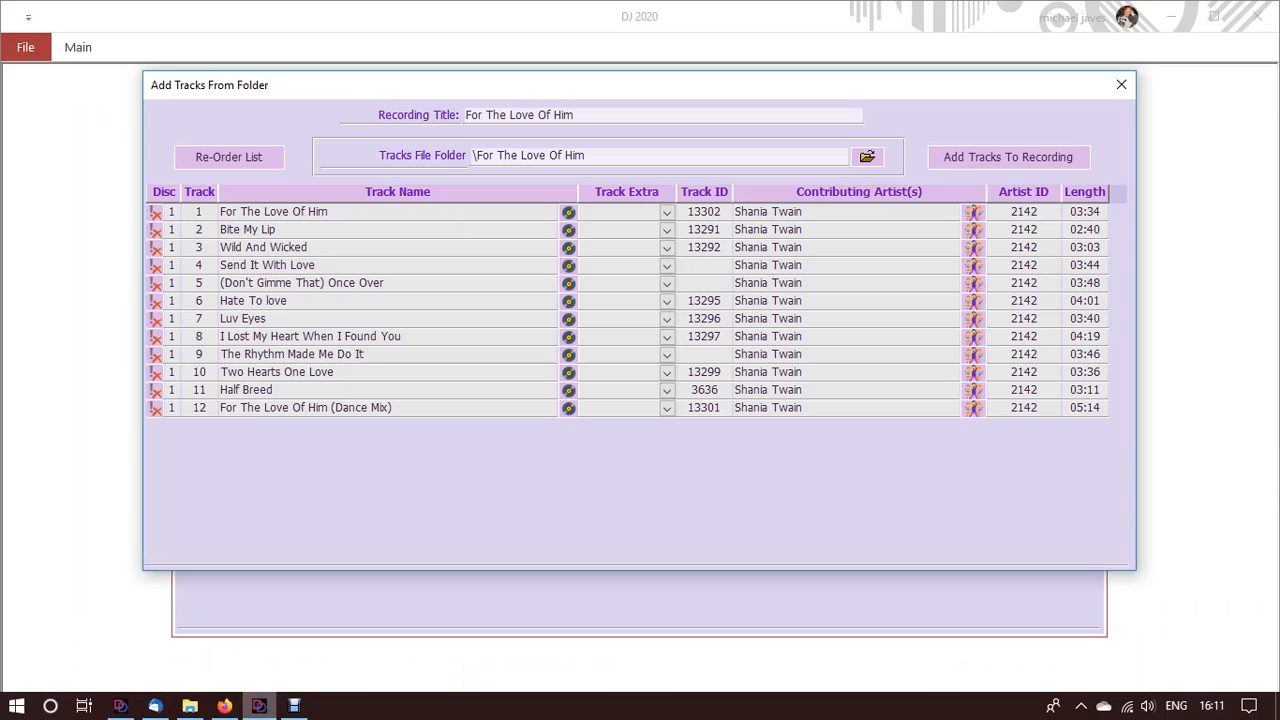
click(259, 705)
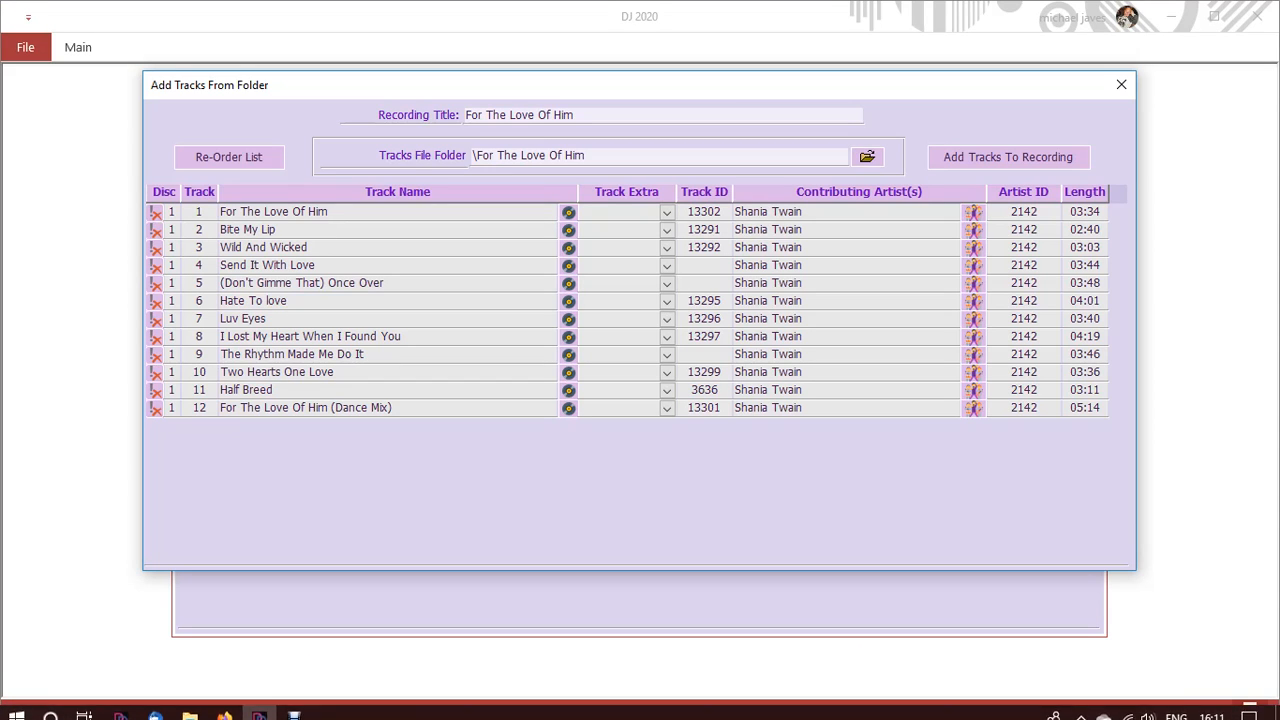
Check which artists the matched track IDs of For The Love Of Him, Bite My Lip and Half Breed are assigned to
double_click(715, 212)
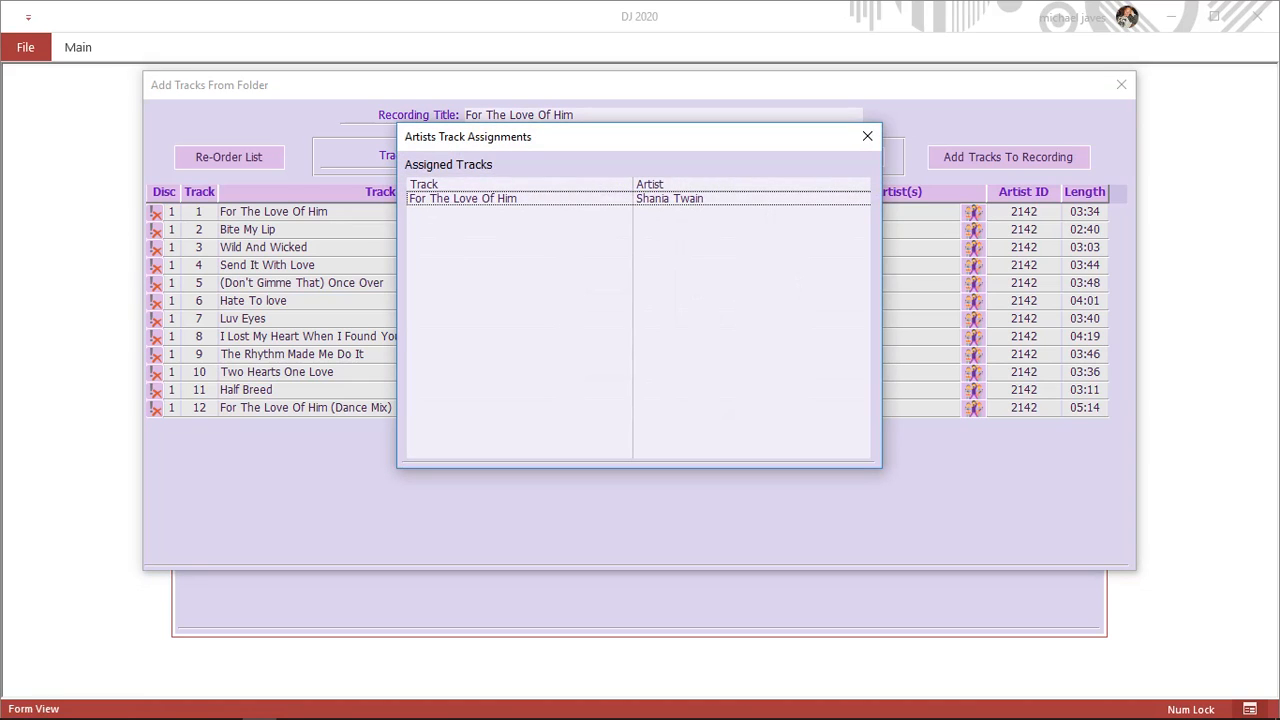
click(867, 136)
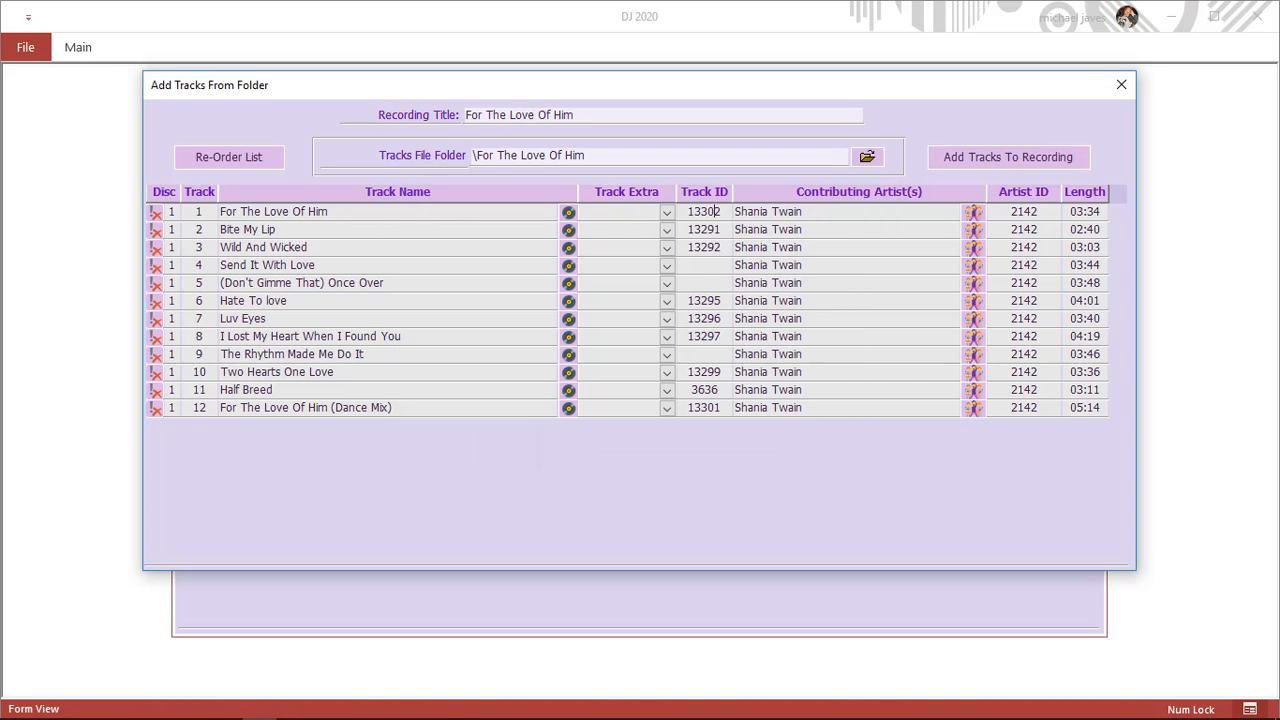
double_click(708, 229)
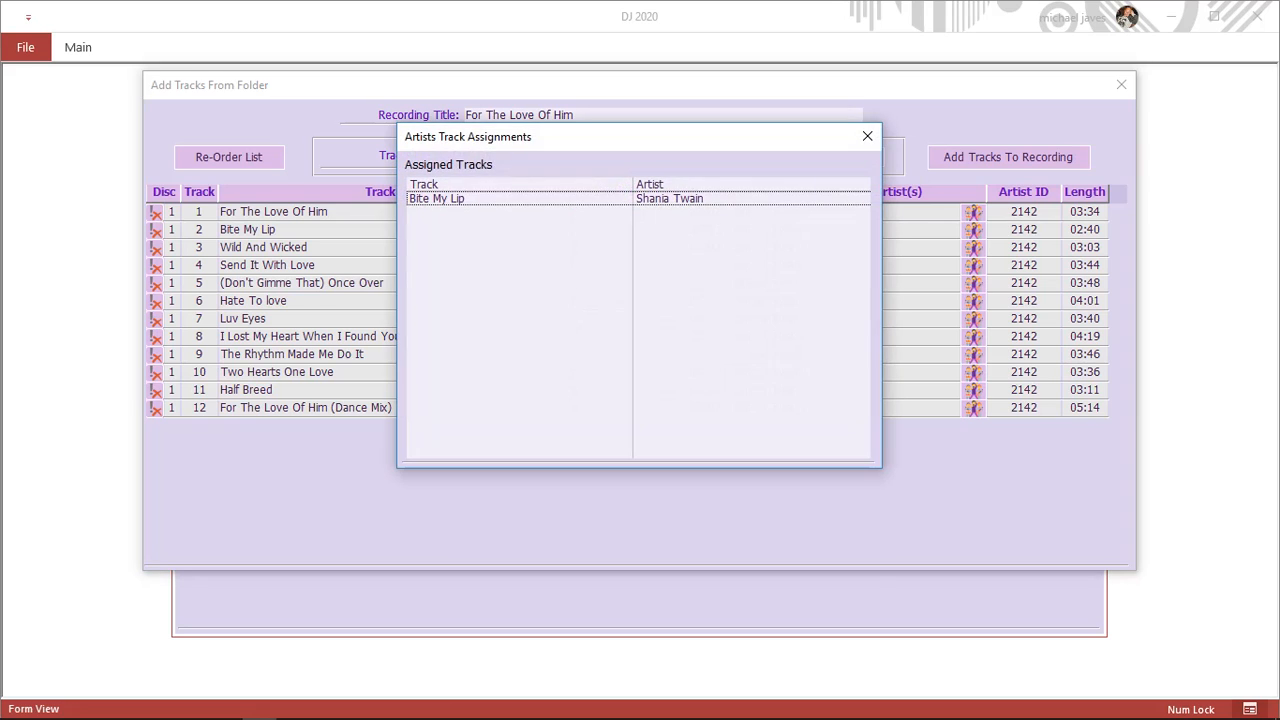
click(867, 136)
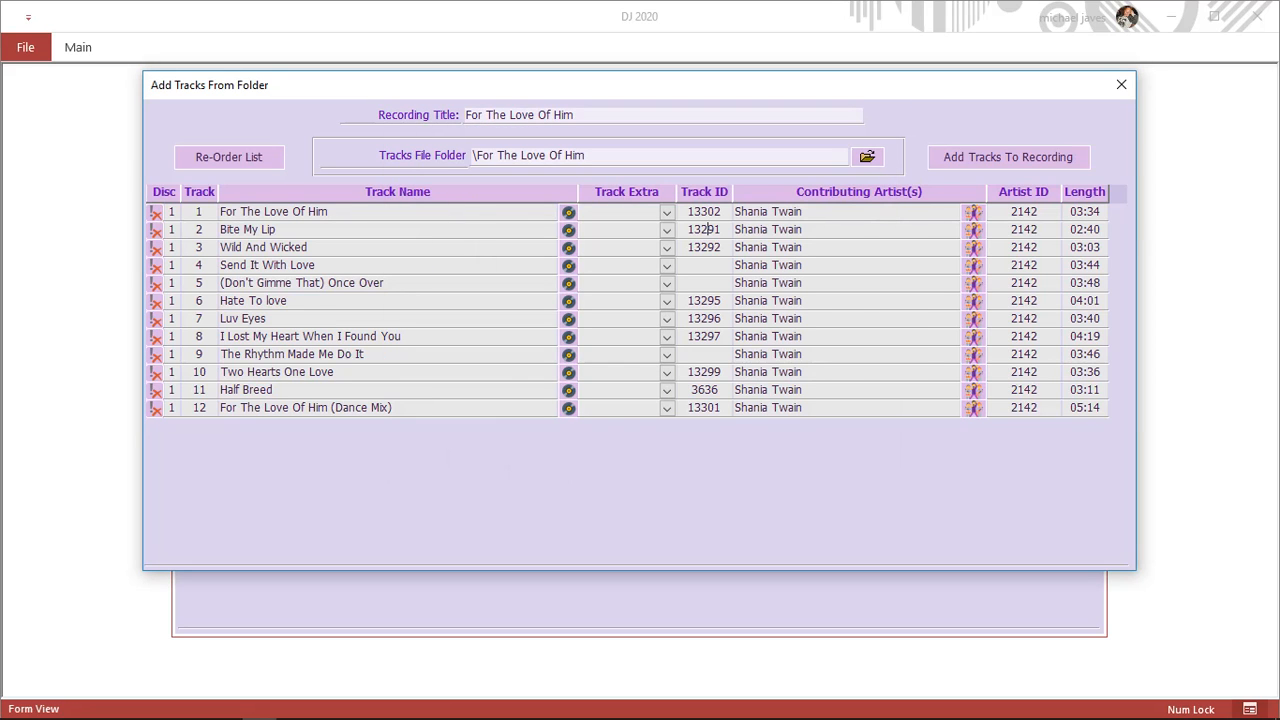
click(706, 390)
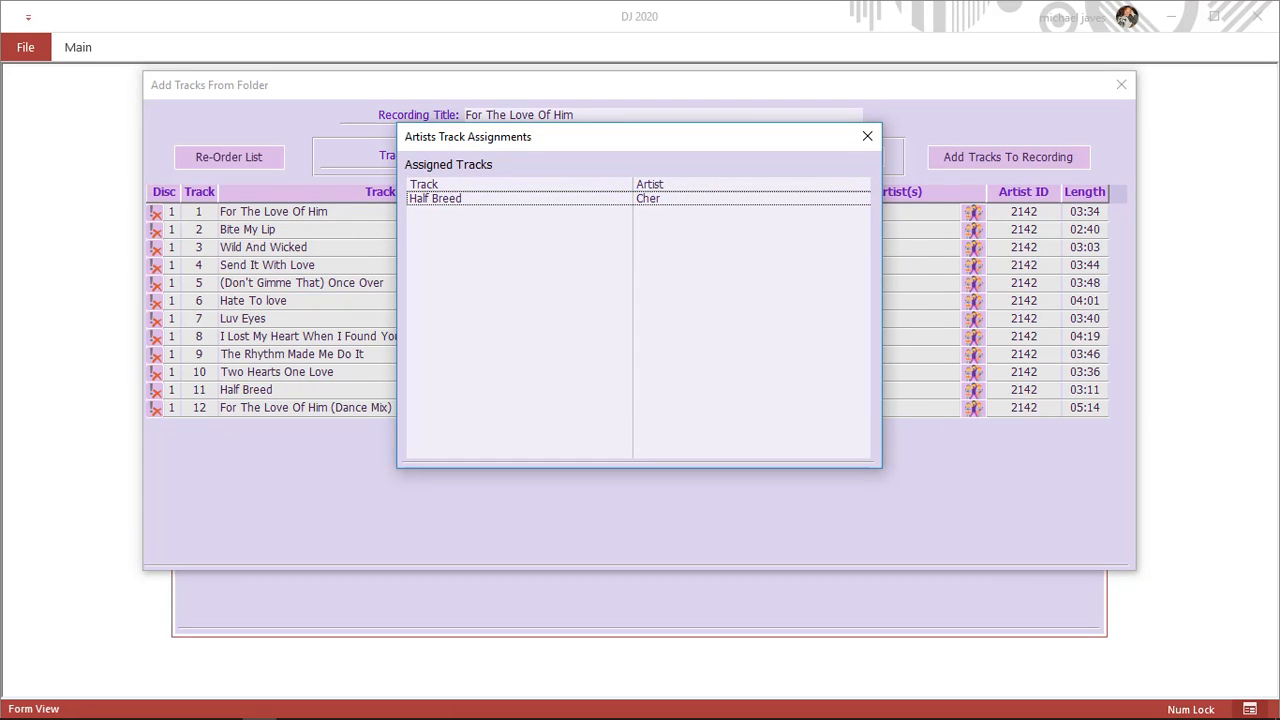
click(867, 136)
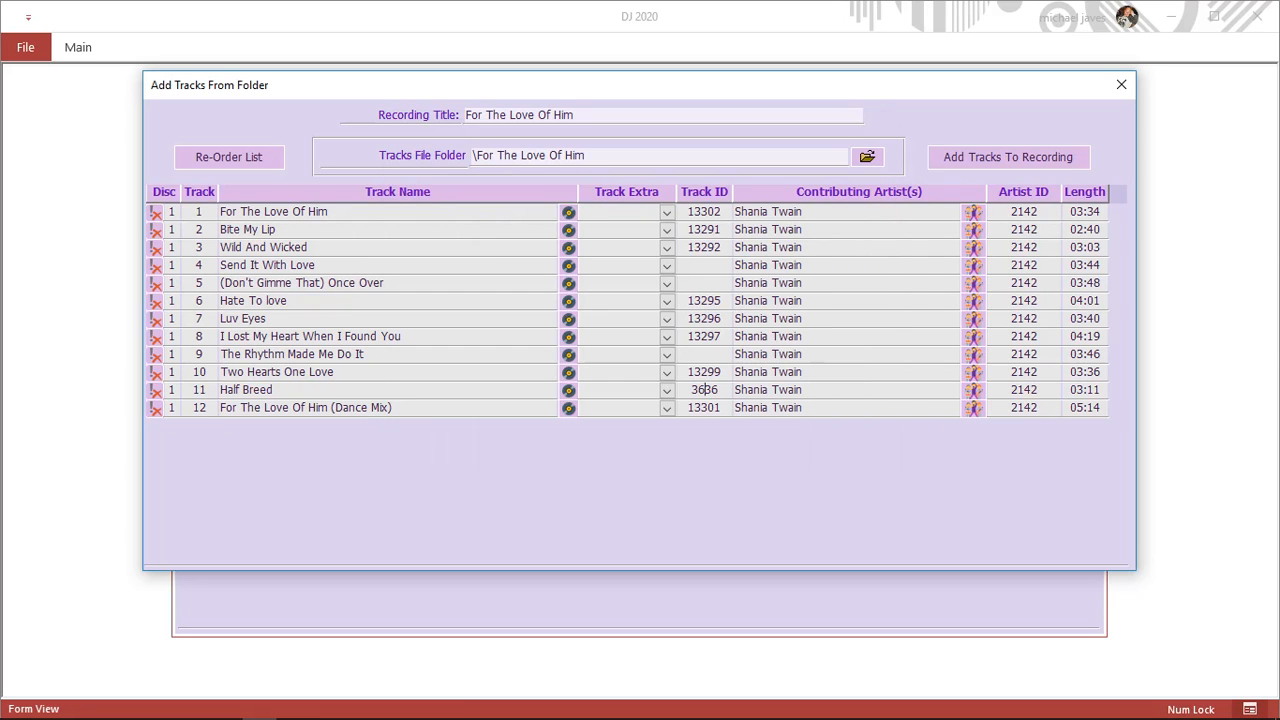
Compare track 11 with the existing name Half-Breed, verify its spelling on the Discogs page in Firefox, and leave the name lookup in DJ 2020
click(568, 390)
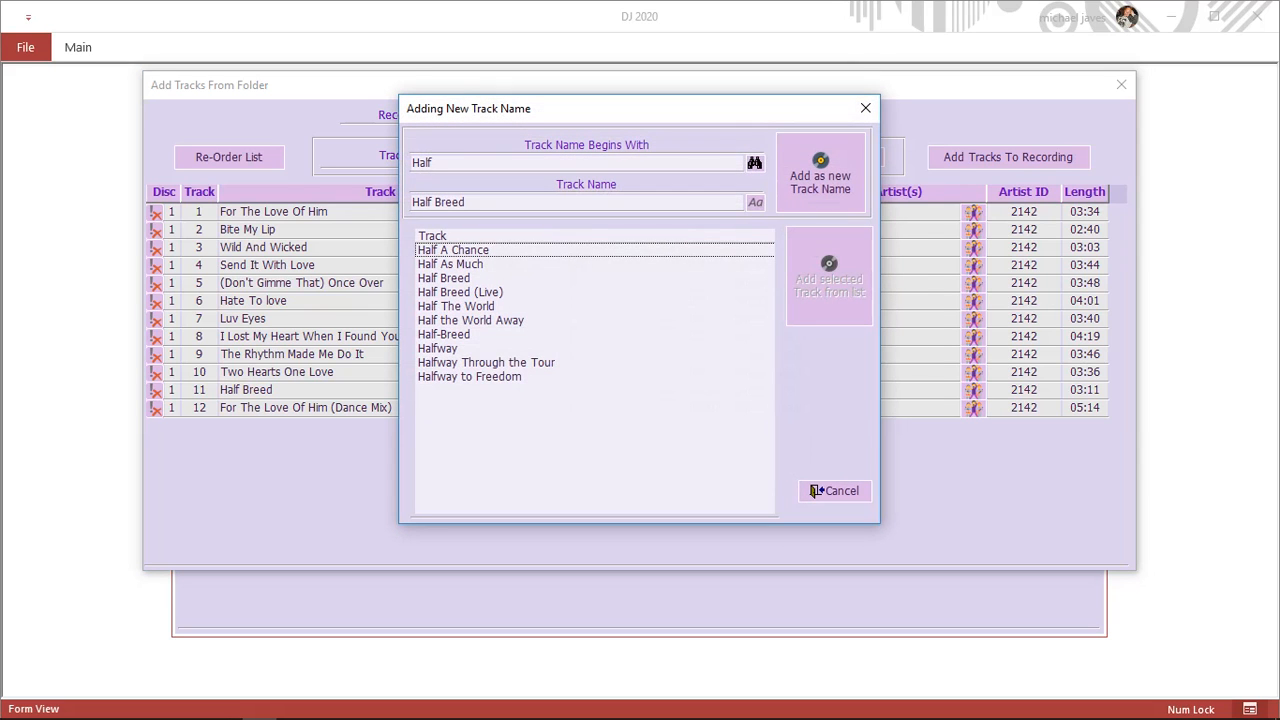
click(443, 334)
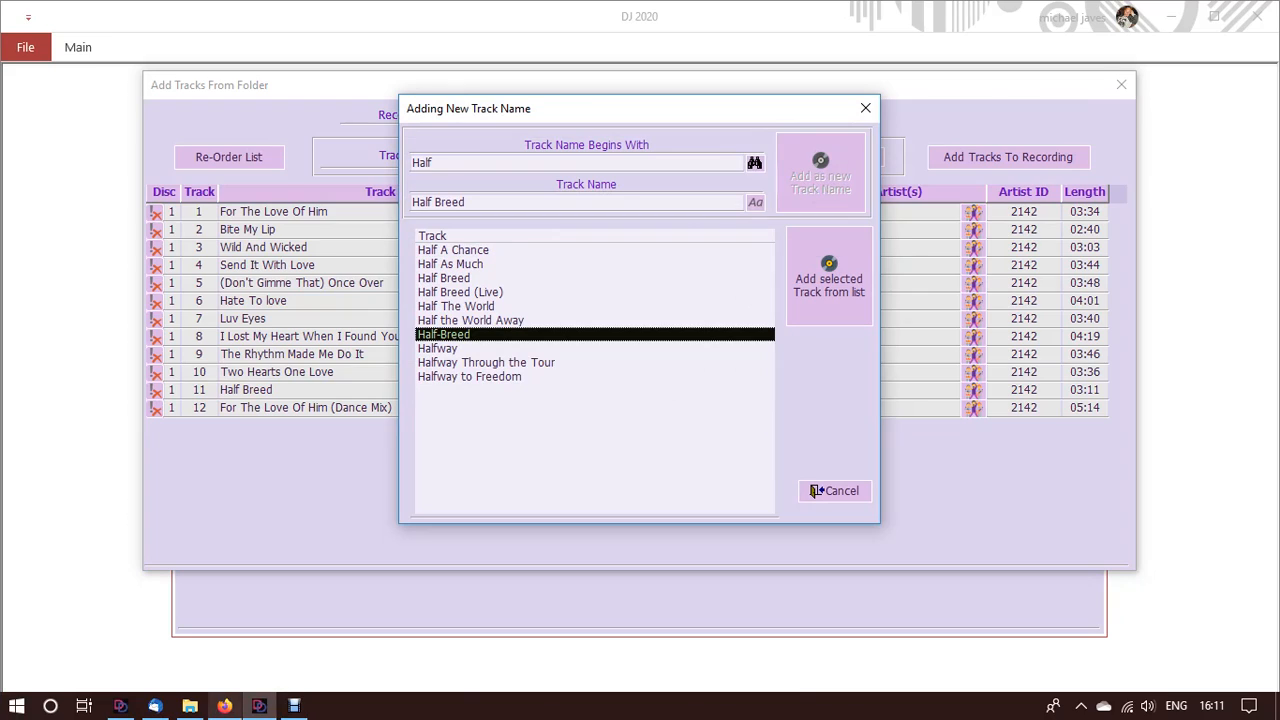
click(225, 706)
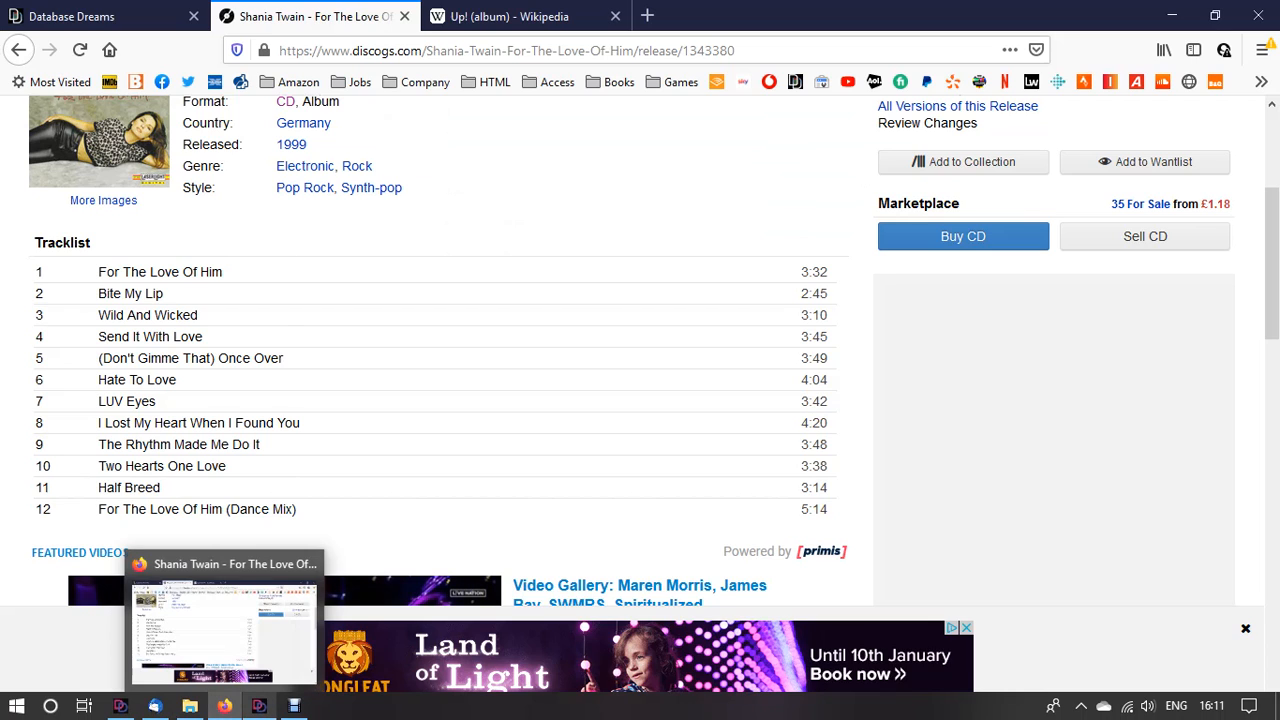
click(258, 706)
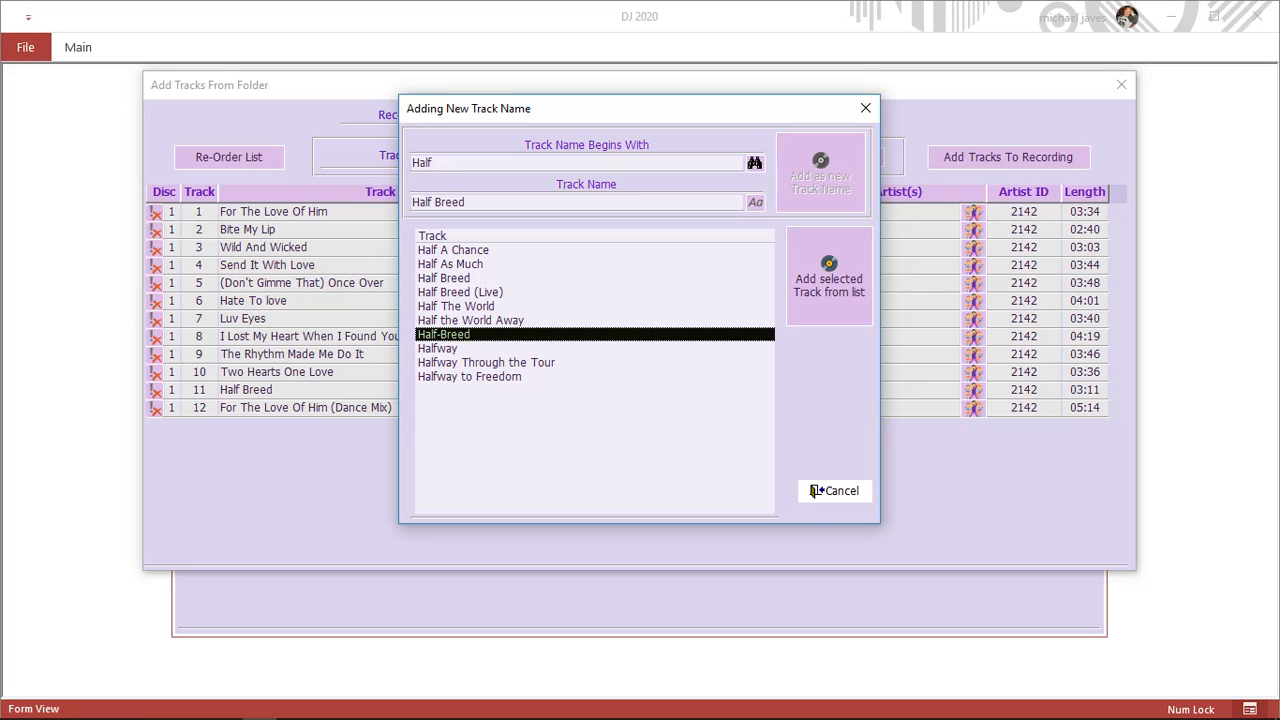
click(813, 490)
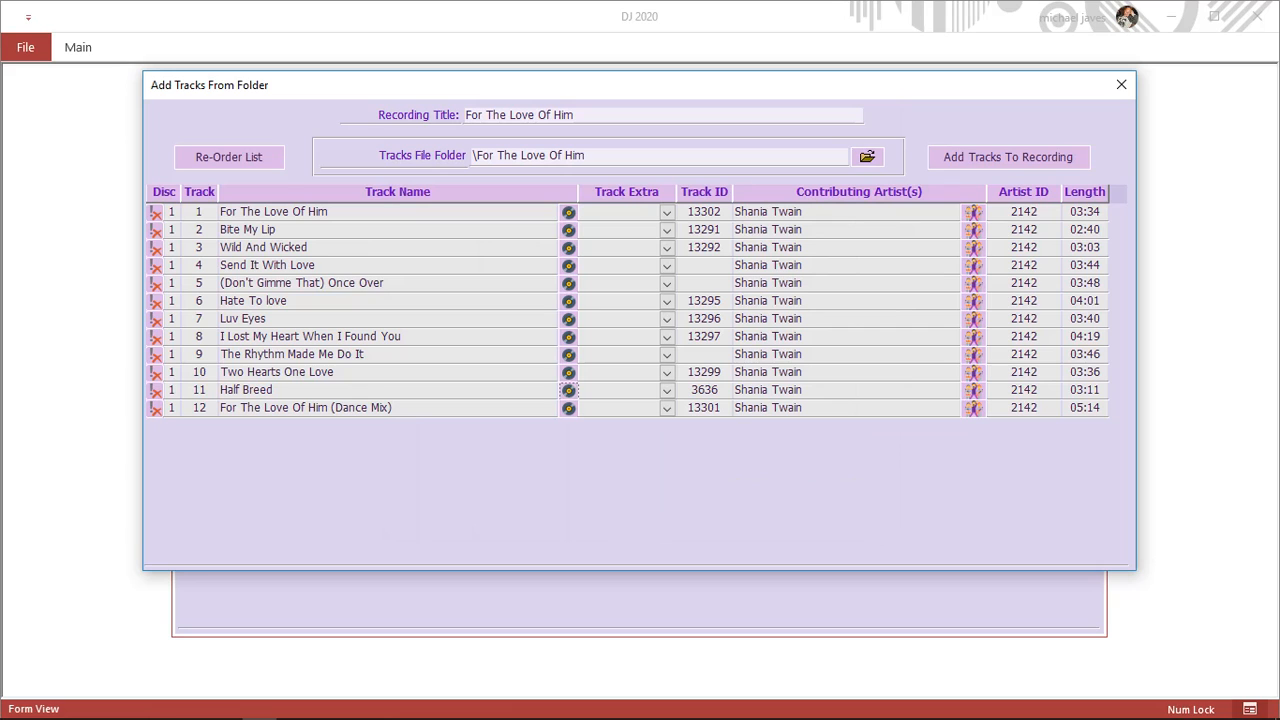
Check the artist assigned to the matched track For The Love Of Him (Dance Mix)
double_click(702, 408)
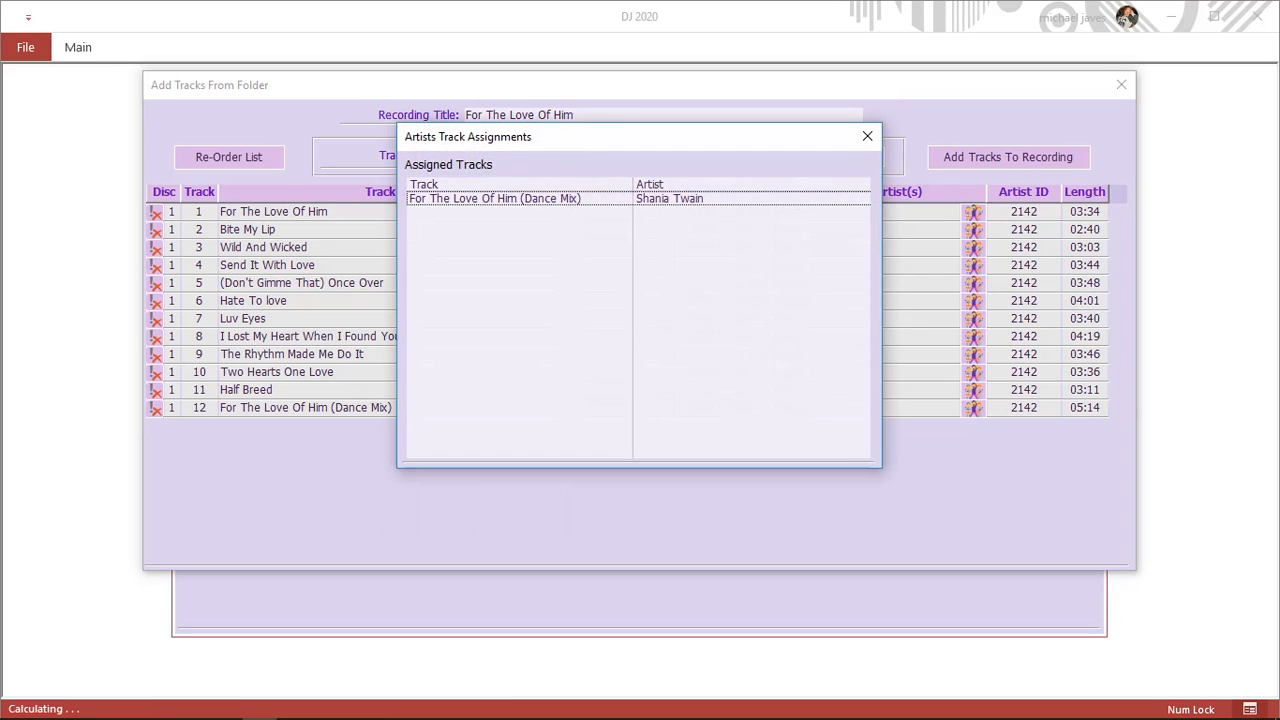
click(867, 136)
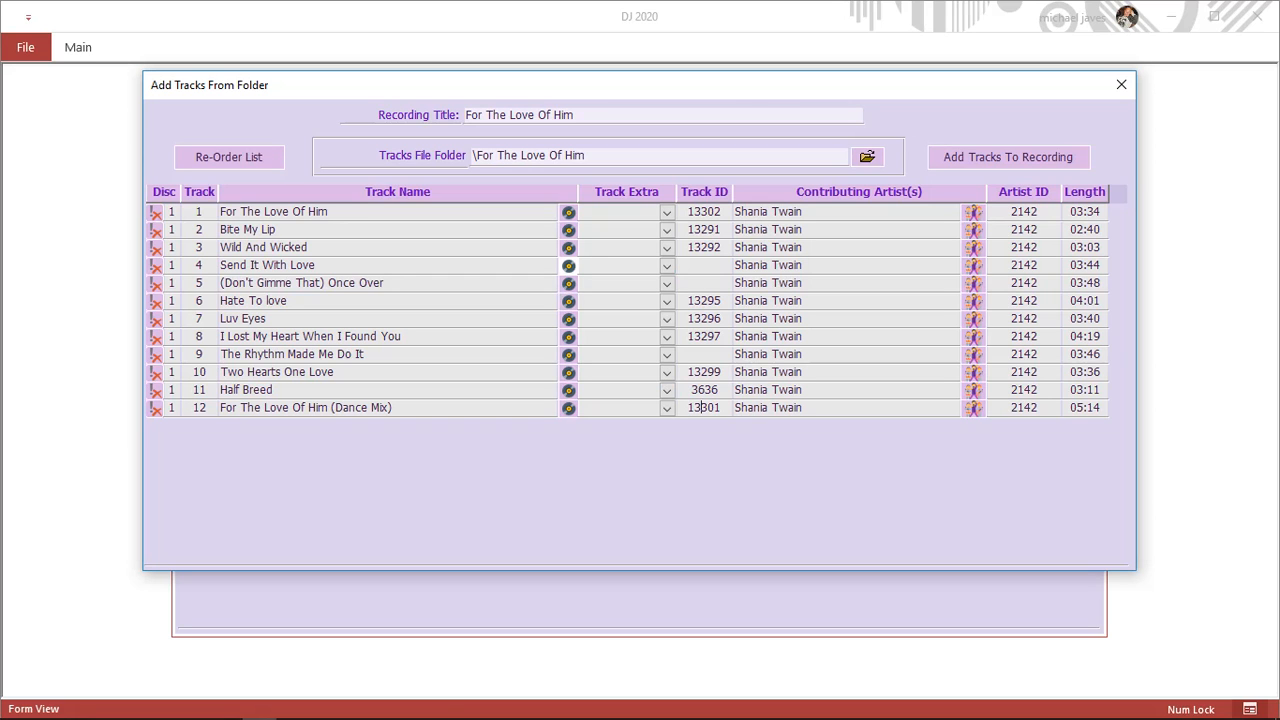
Add Send It With Love, (Don't Gimme That) Once Over and The Rhythm Made Me Do It as new track names
click(568, 265)
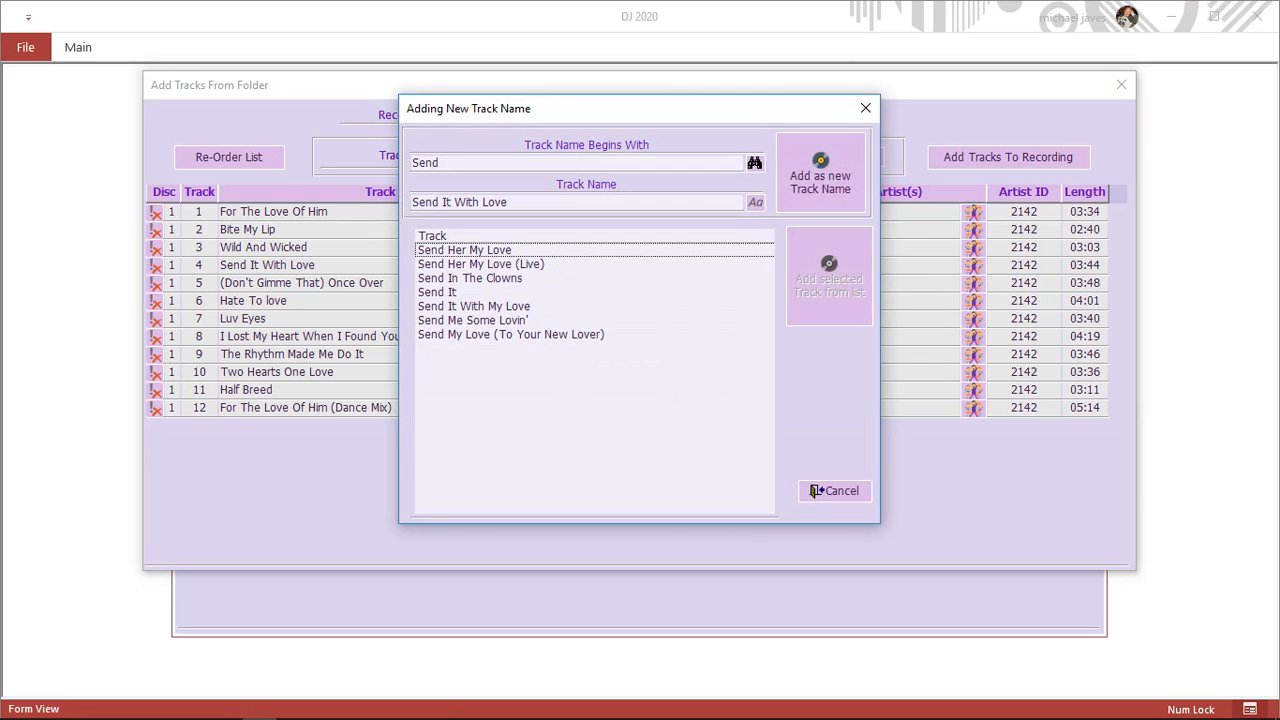
click(821, 173)
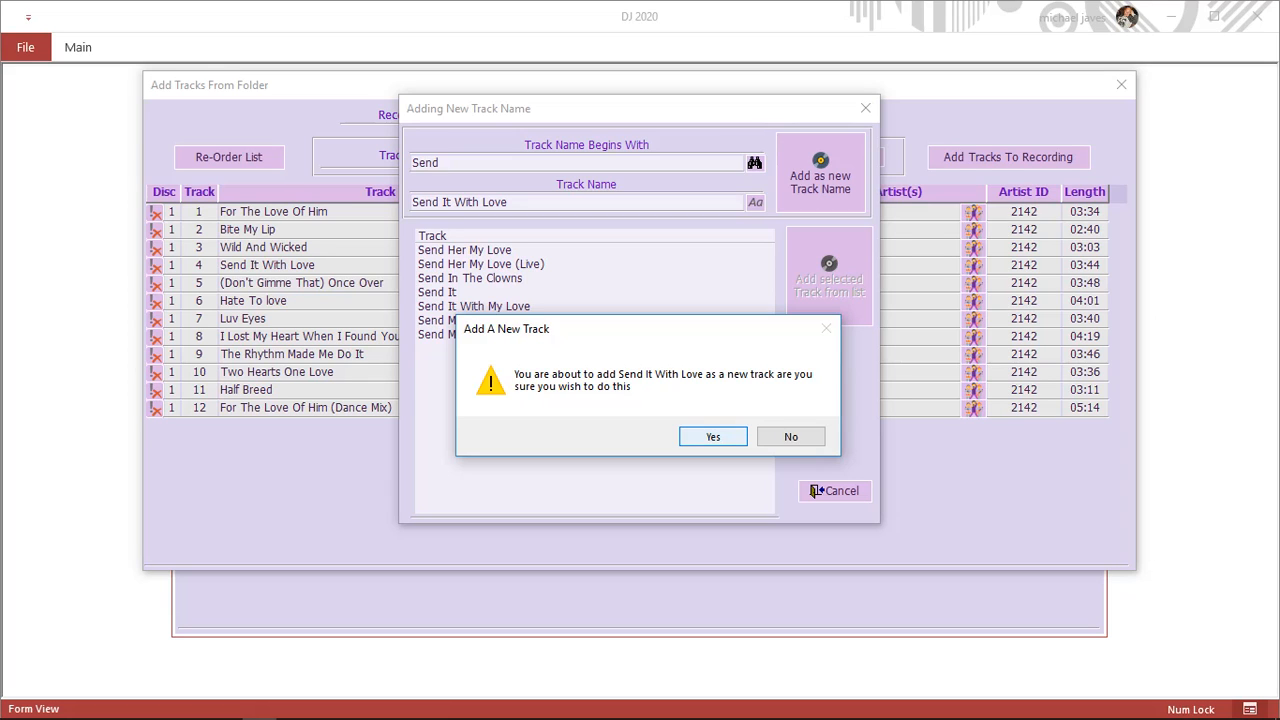
key(Return)
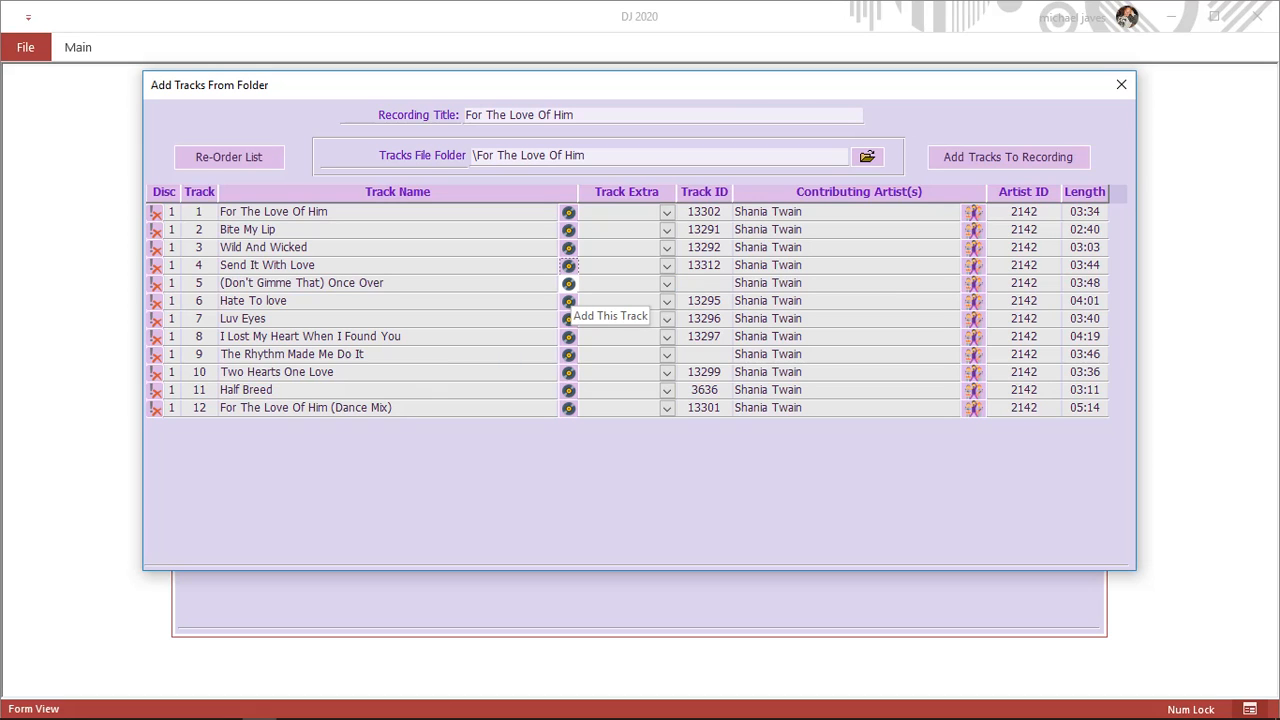
click(568, 283)
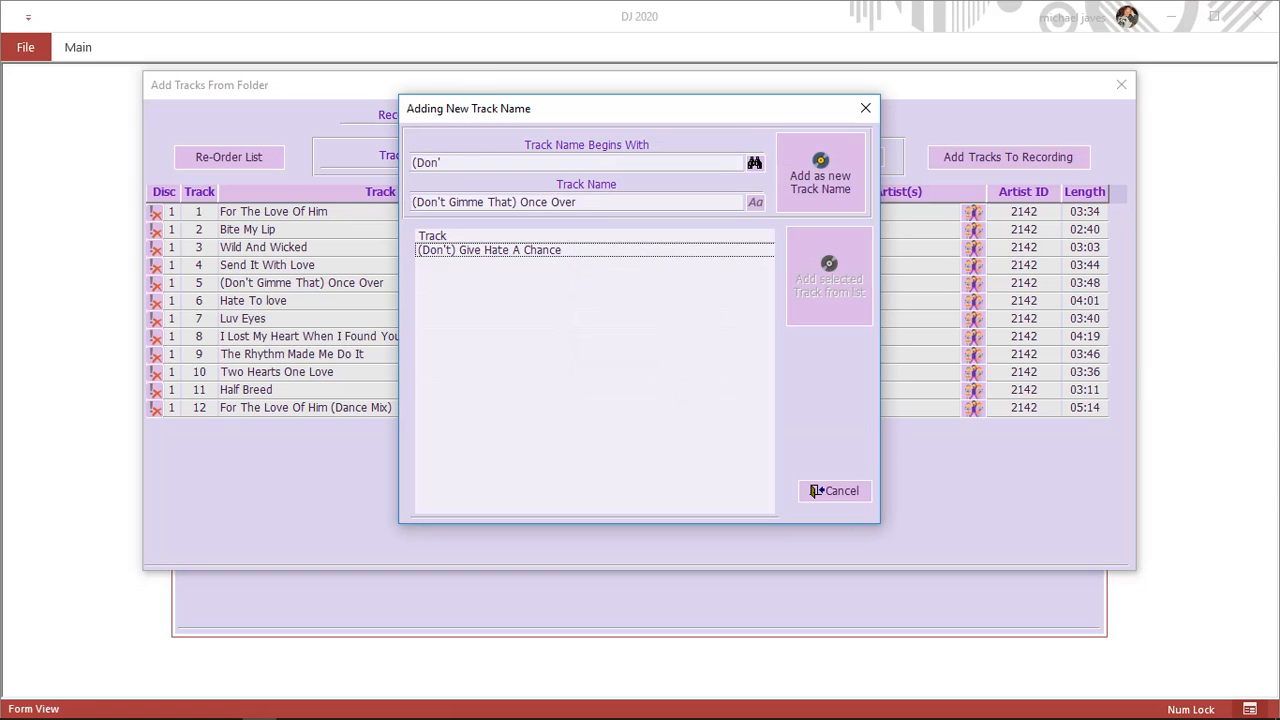
click(820, 178)
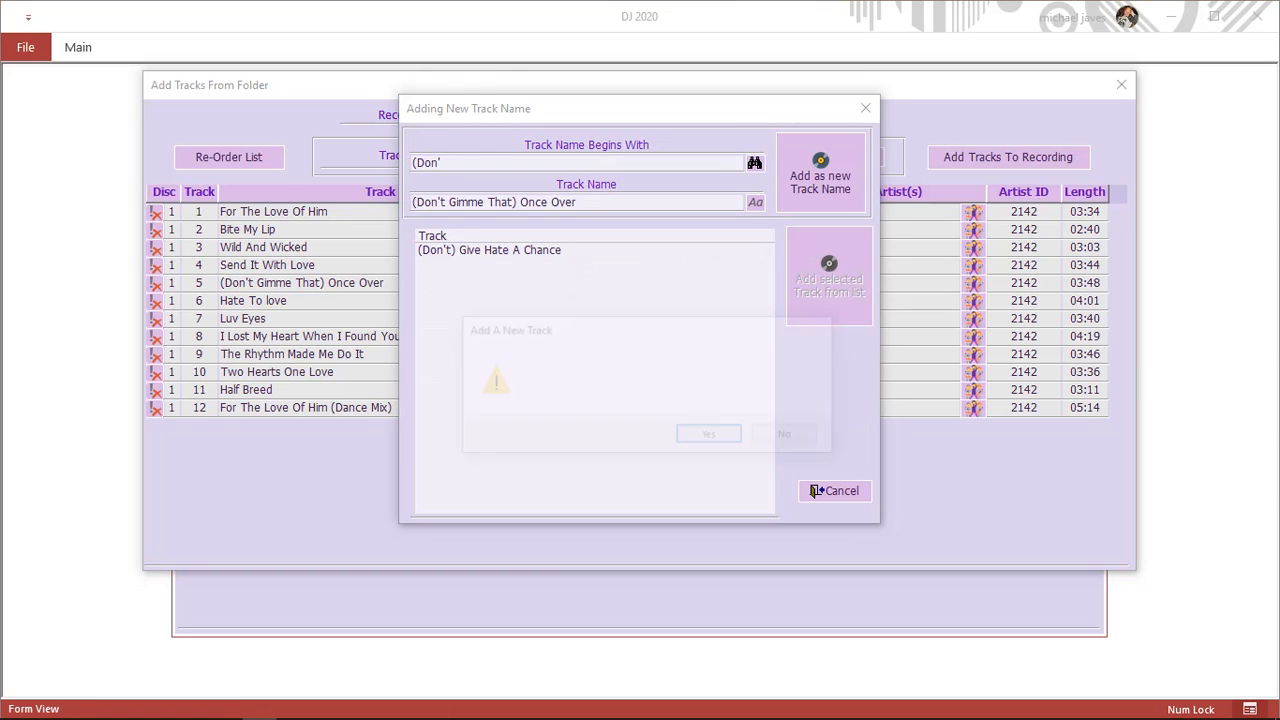
click(712, 436)
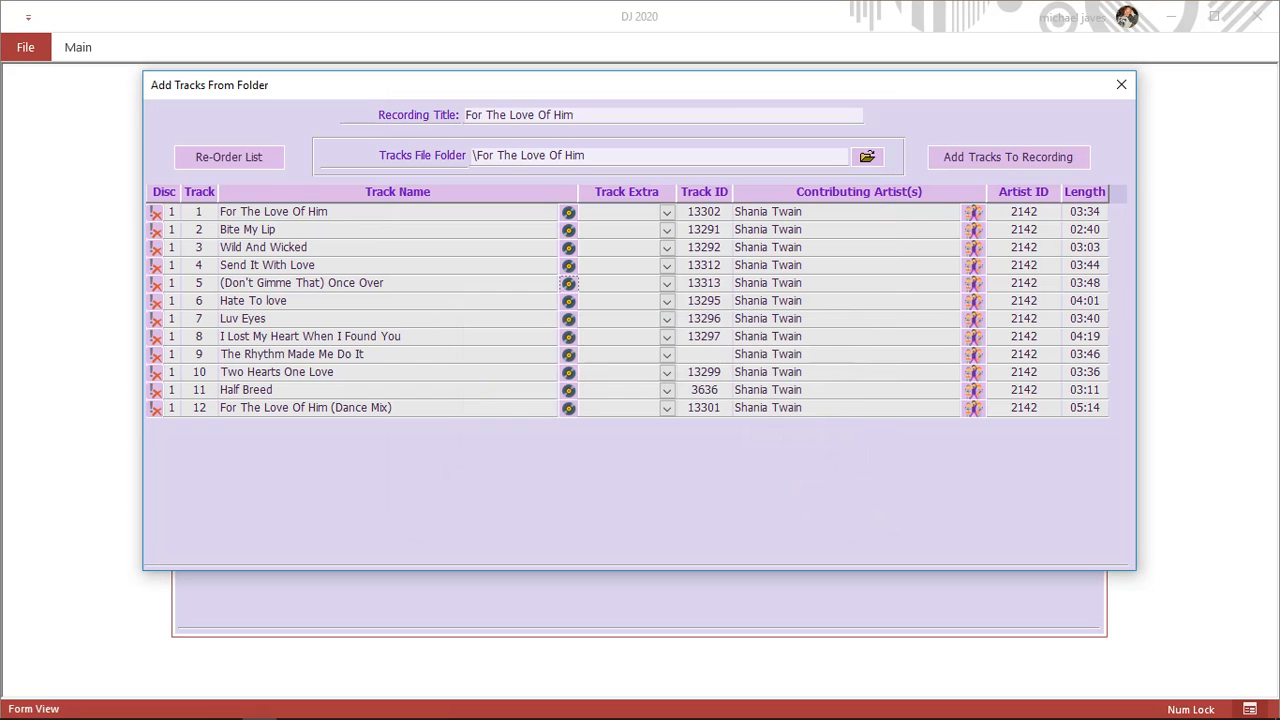
click(568, 354)
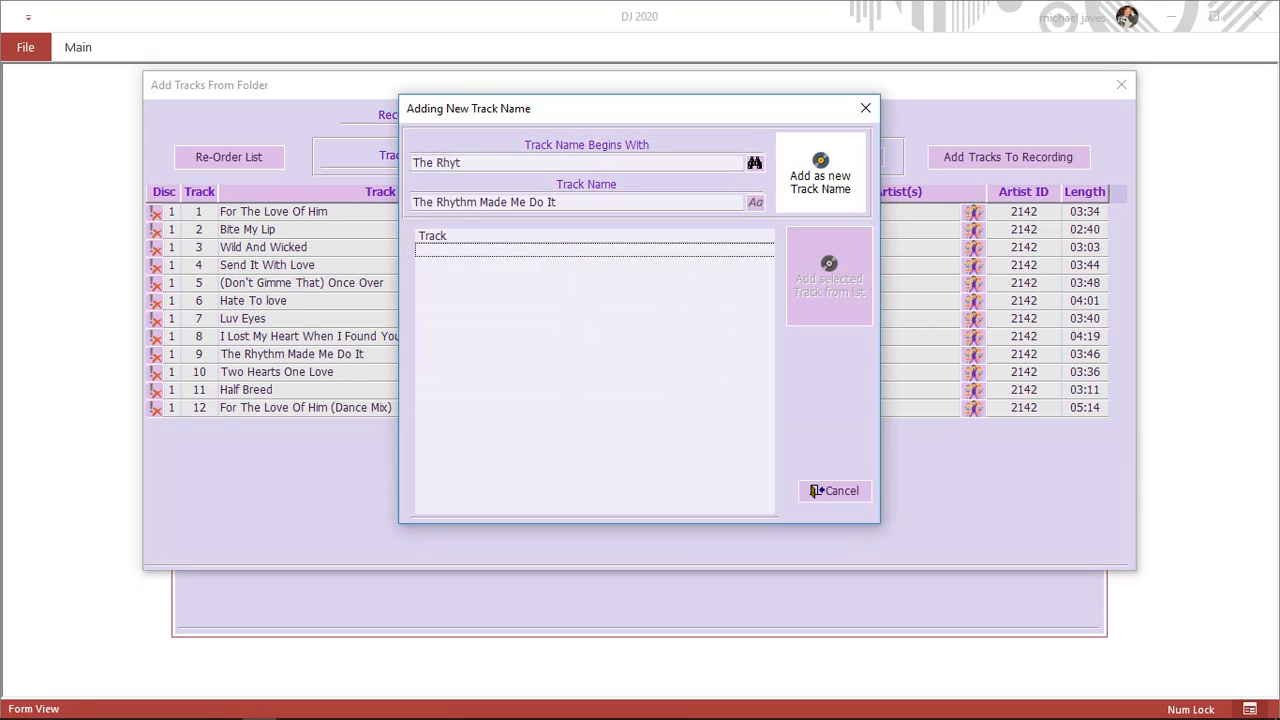
click(820, 173)
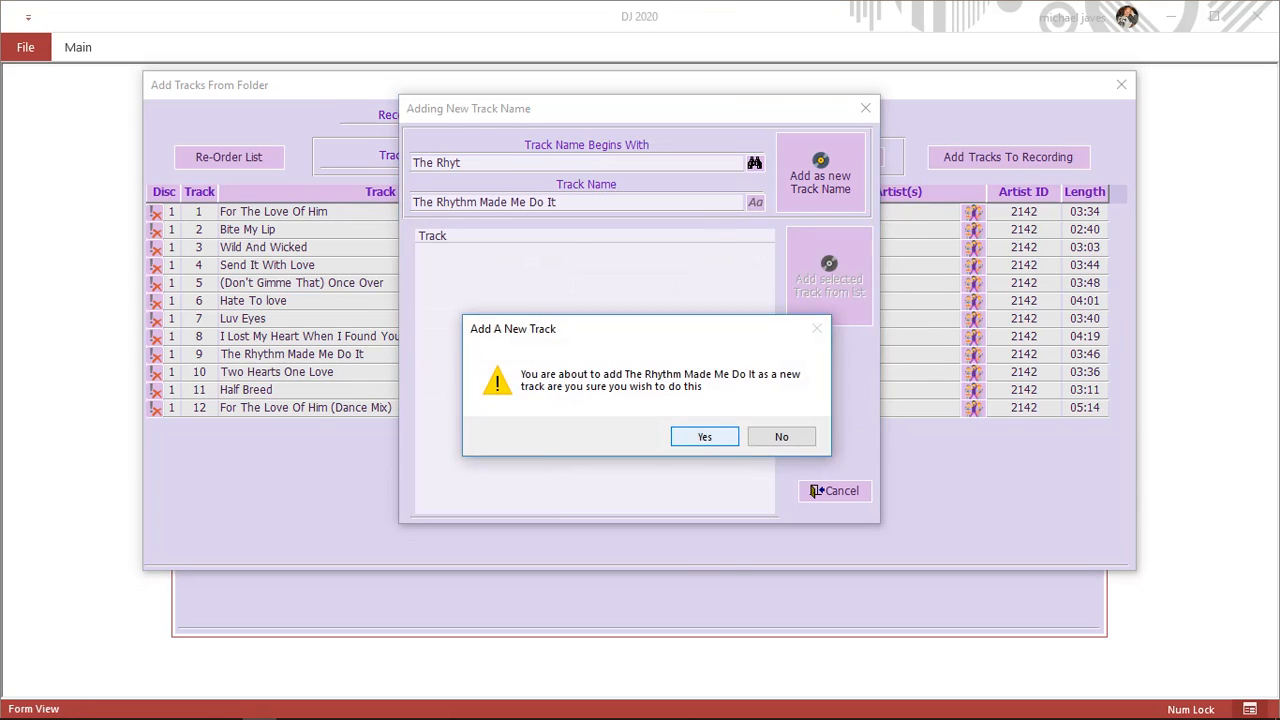
click(705, 436)
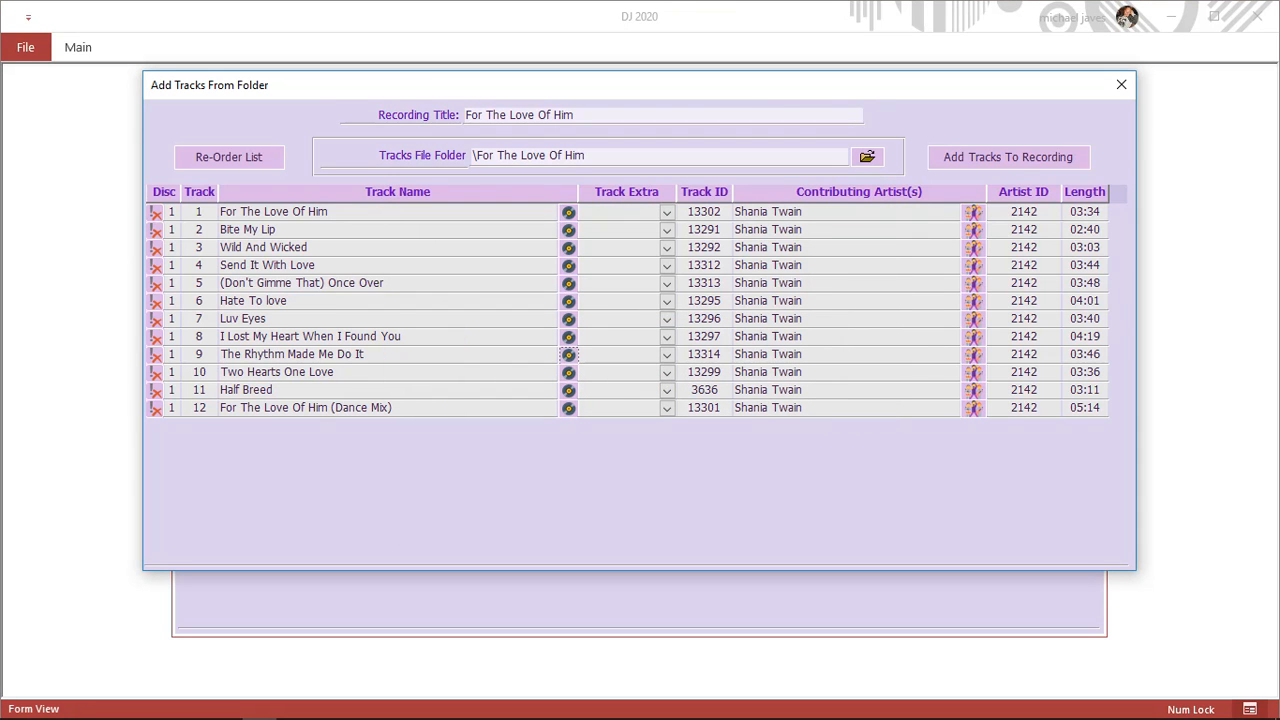
Assign Shania Twain Feat. Mark McGrath as track 1's contributing artist, and set it back to Shania Twain
click(973, 212)
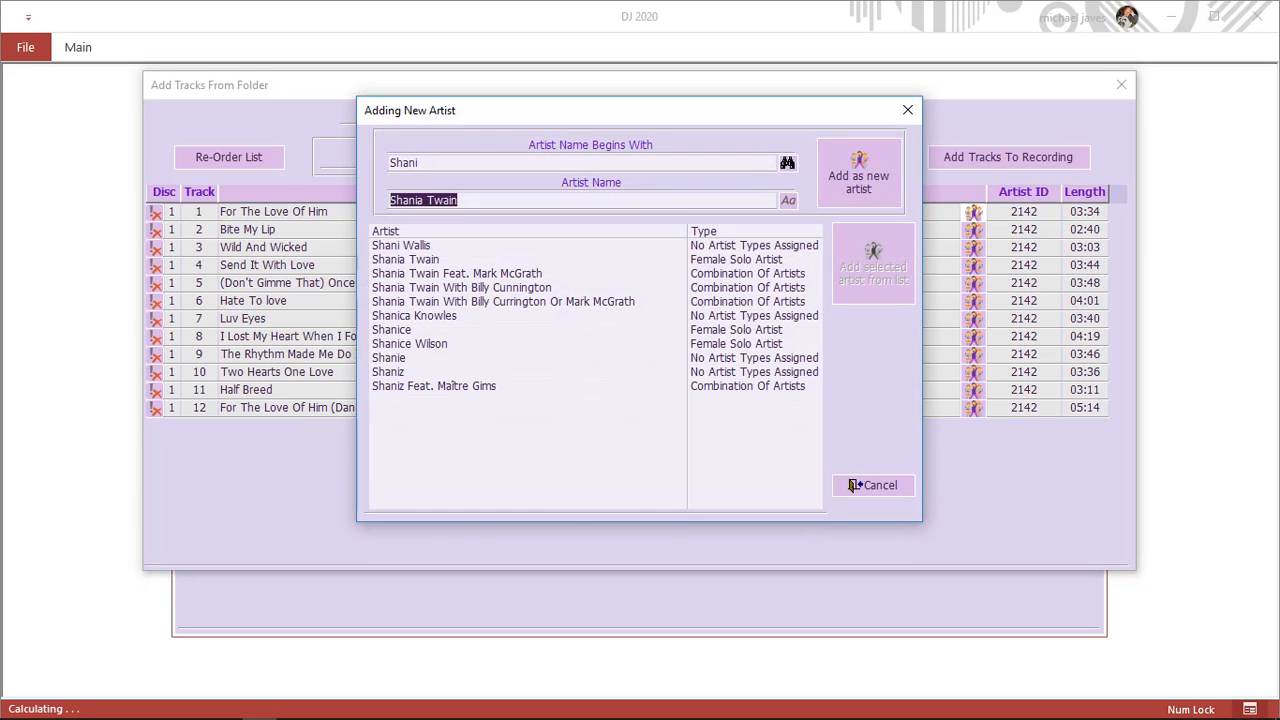
click(457, 273)
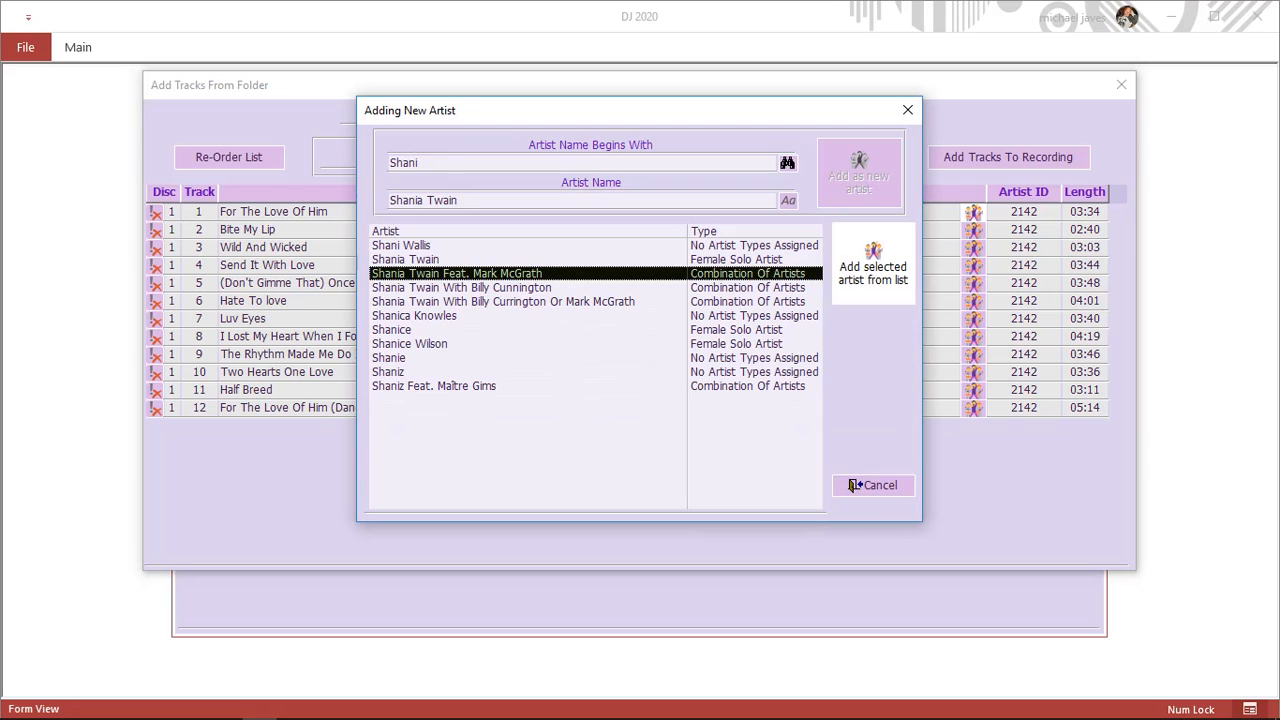
click(872, 266)
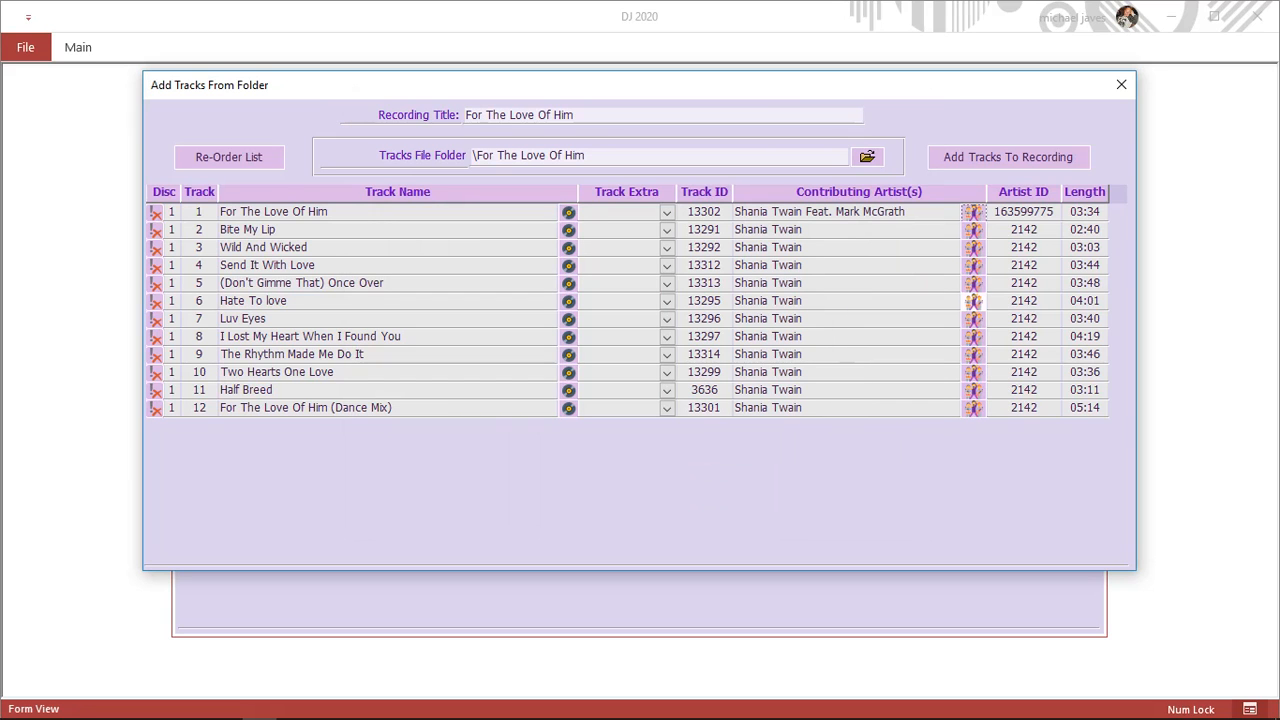
click(973, 212)
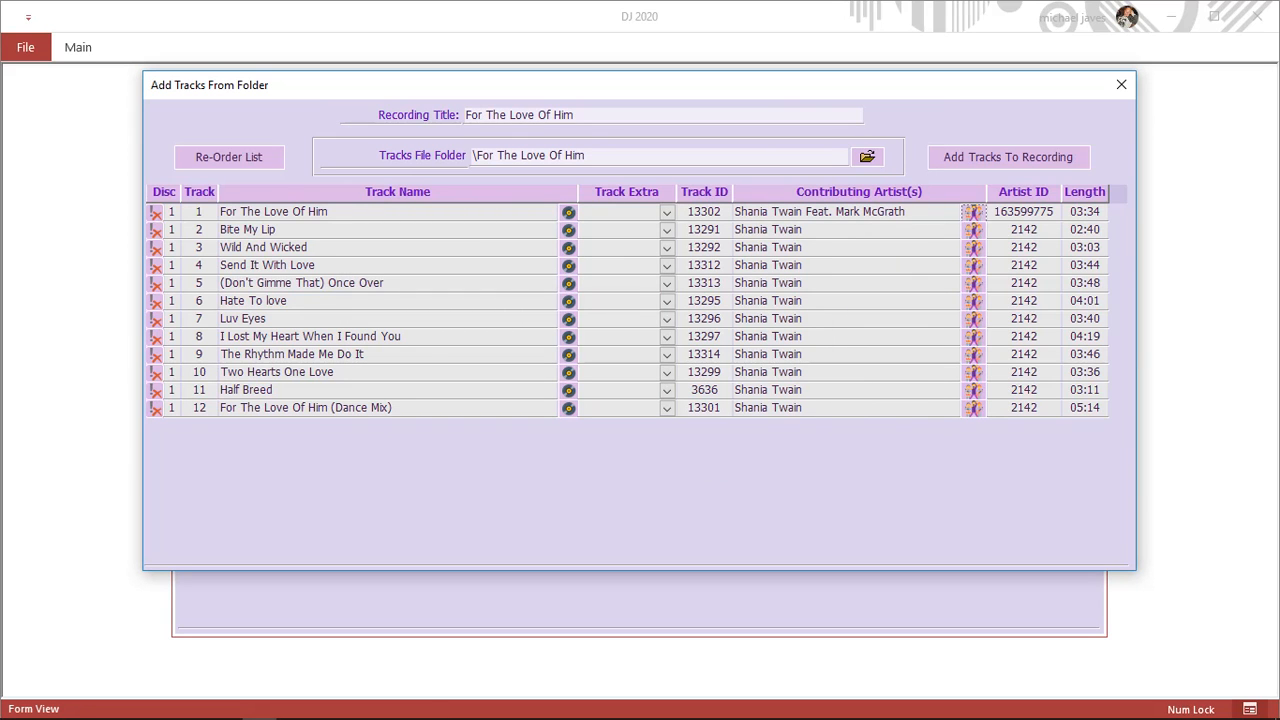
click(740, 259)
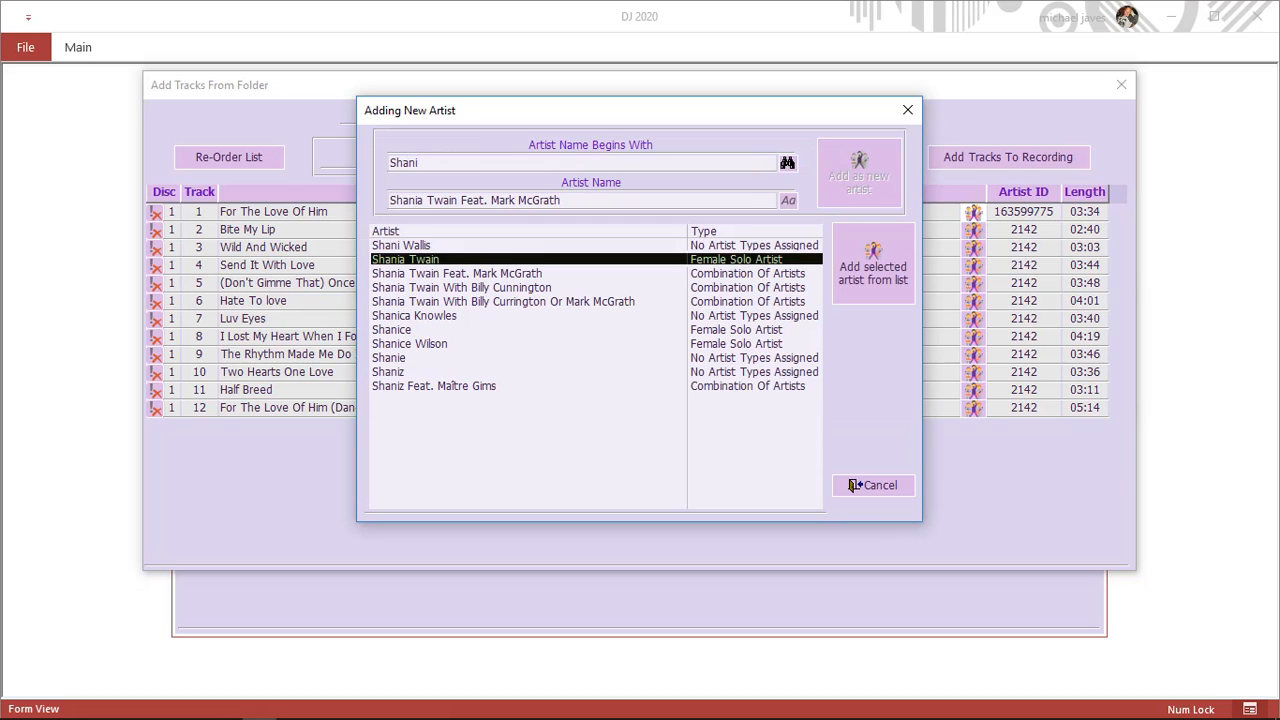
click(872, 266)
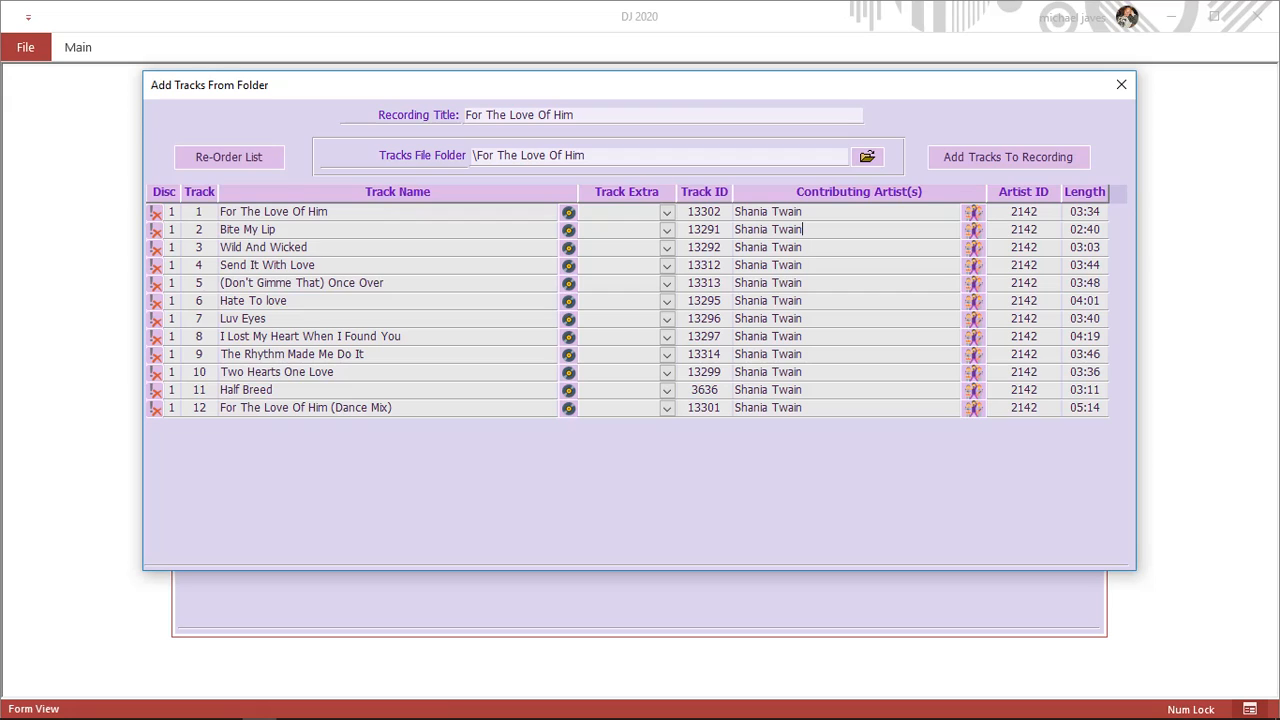
Rename track 7 as Luv Eyess, try to add the tracks to the recording, and decline to continue
click(267, 319)
text(s)
click(372, 336)
click(1008, 157)
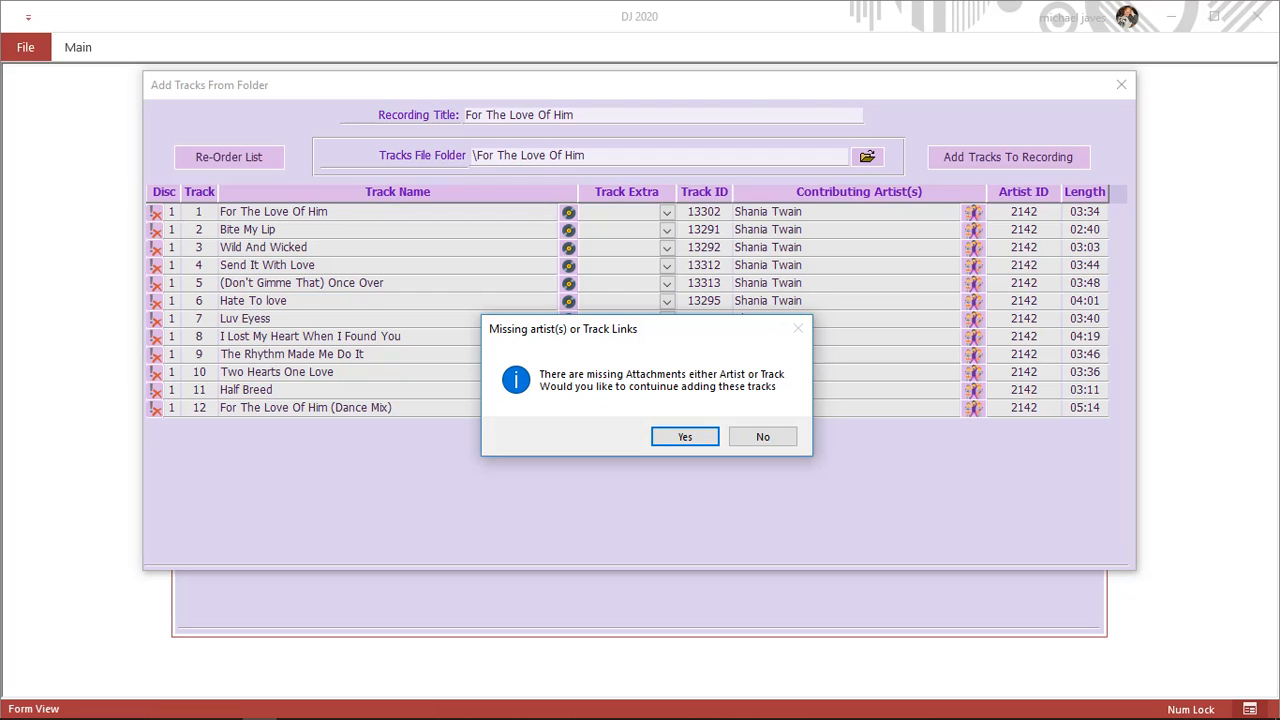
click(763, 437)
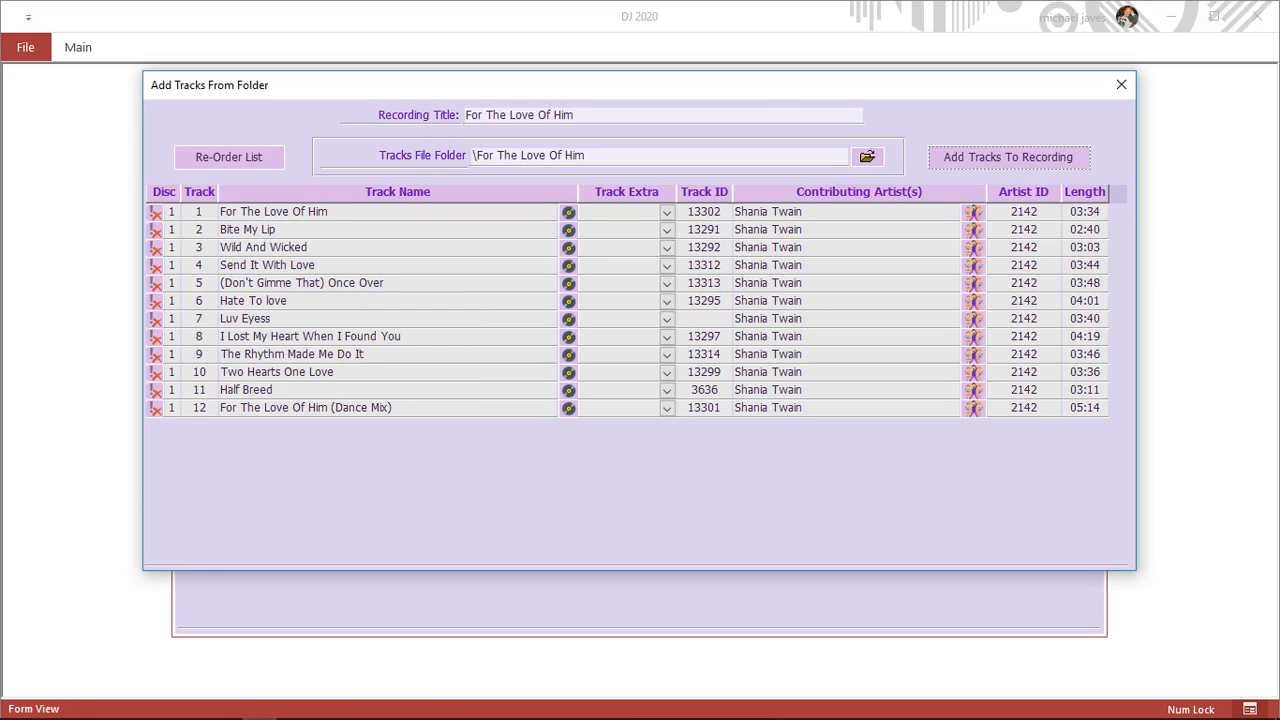
Correct track 7's name to Luv Eyes and add the tracks to the recording
click(272, 319)
key(BackSpace)
key(Return)
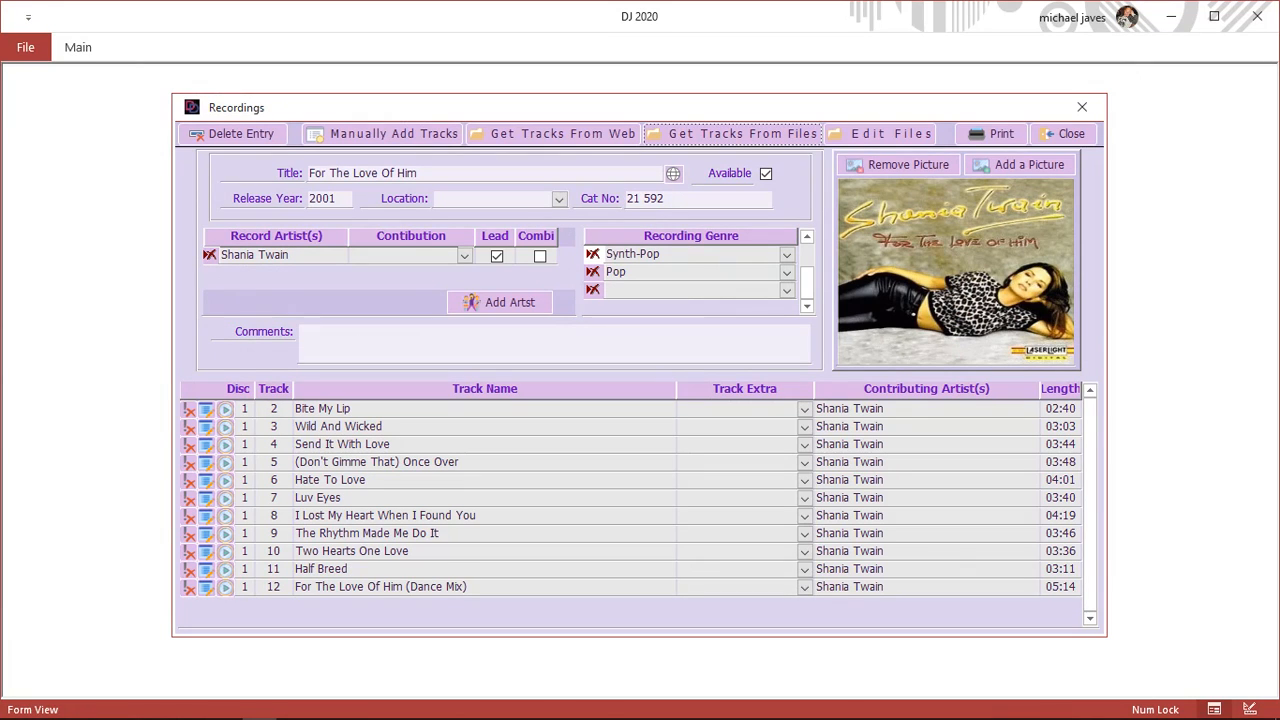
View Send It With Love in the music player, and close the album and Shania Twain's recordings
click(226, 445)
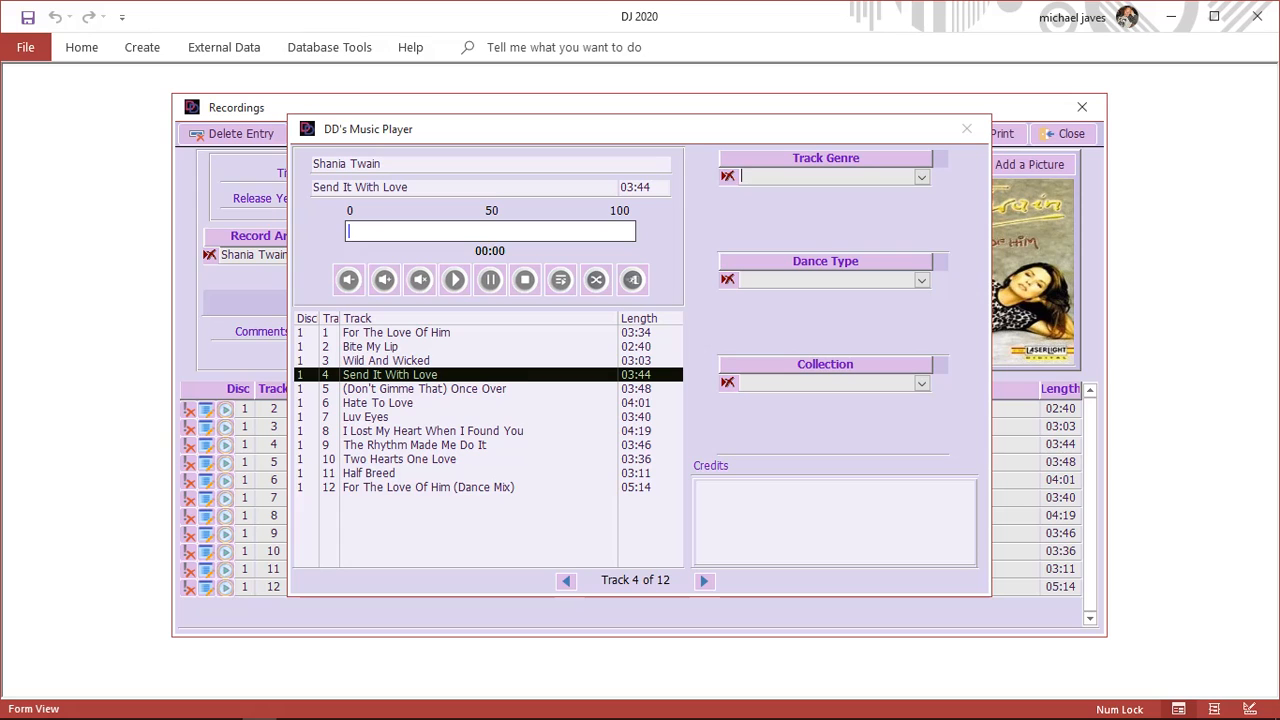
click(632, 279)
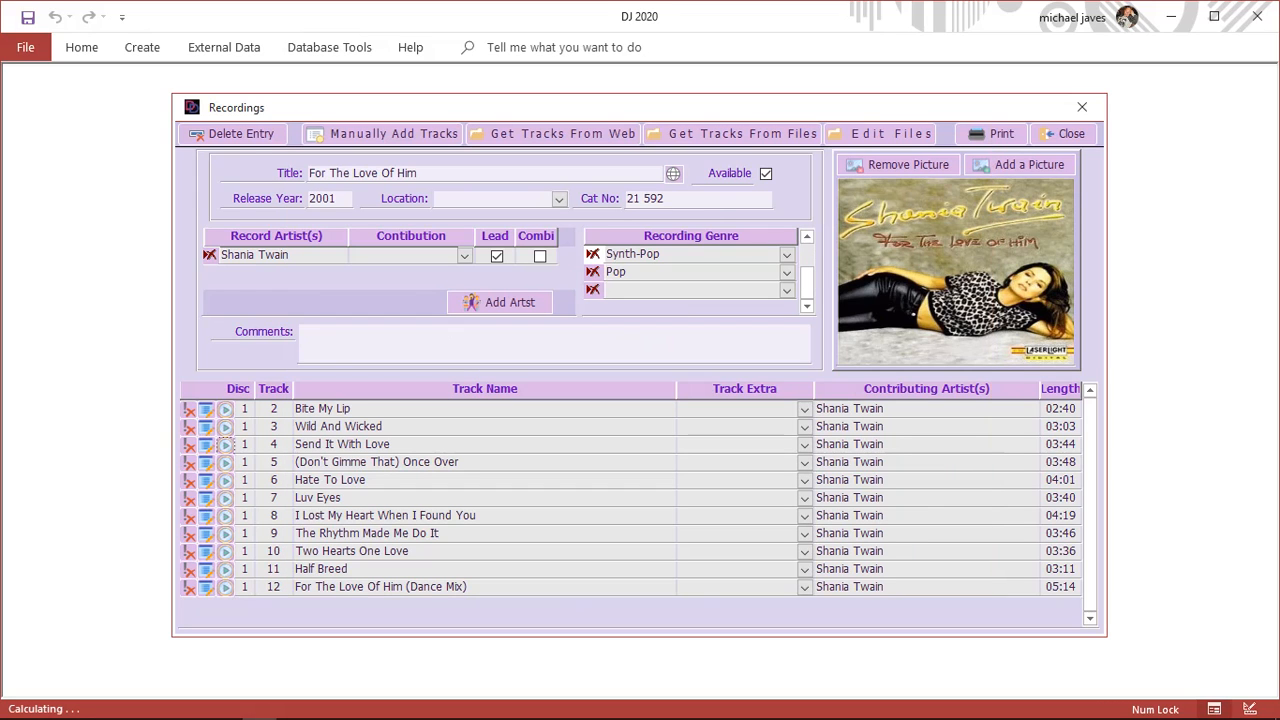
click(1063, 134)
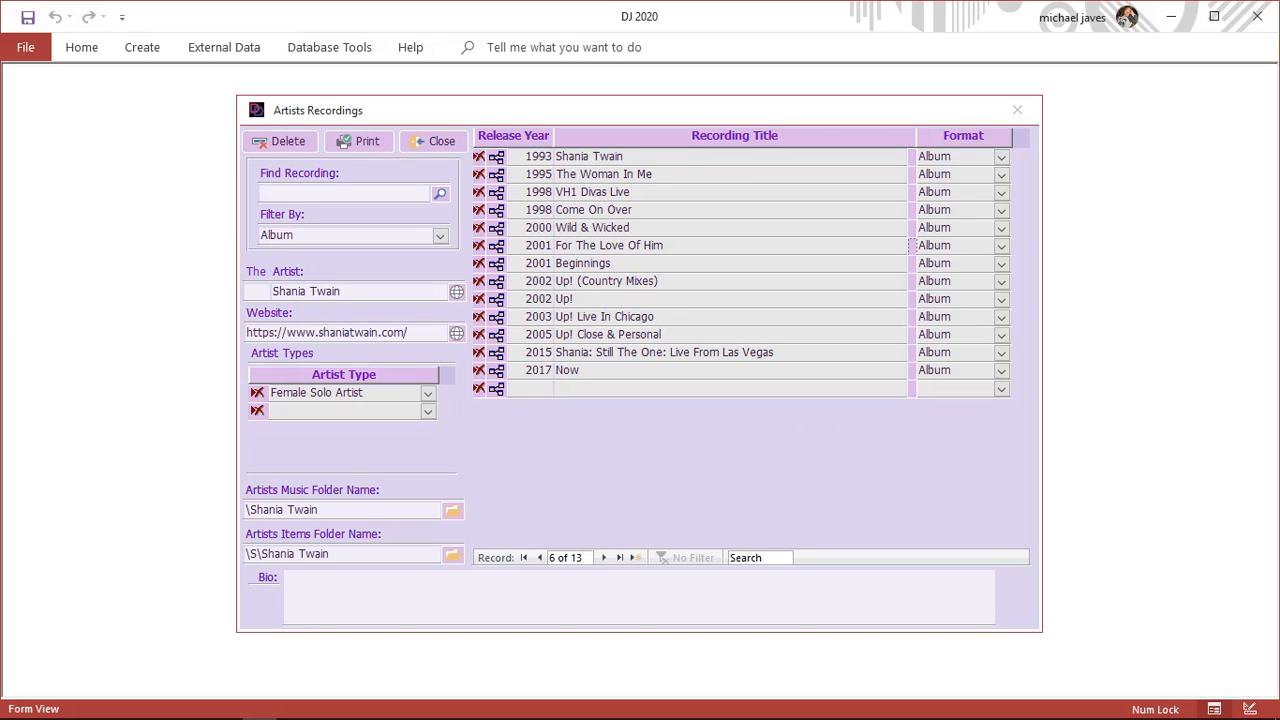
click(441, 141)
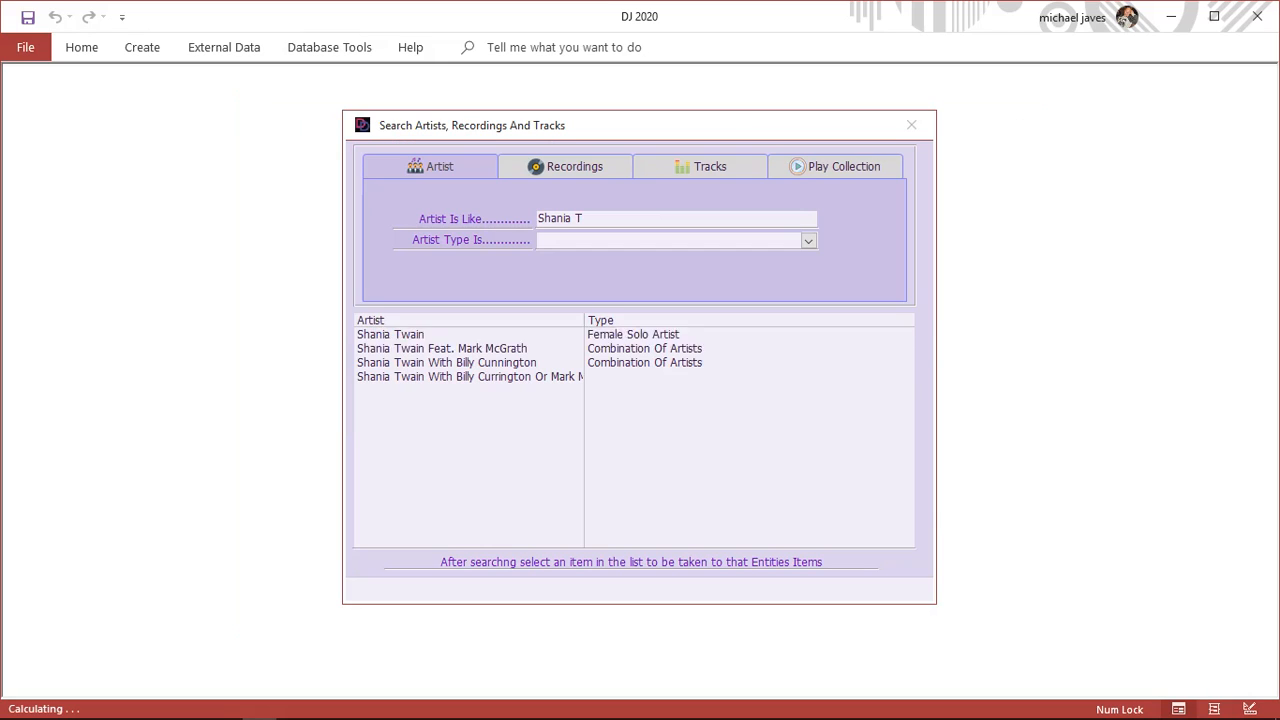
Search for the artist Madonna and open her recordings
key(Caps_Lock)
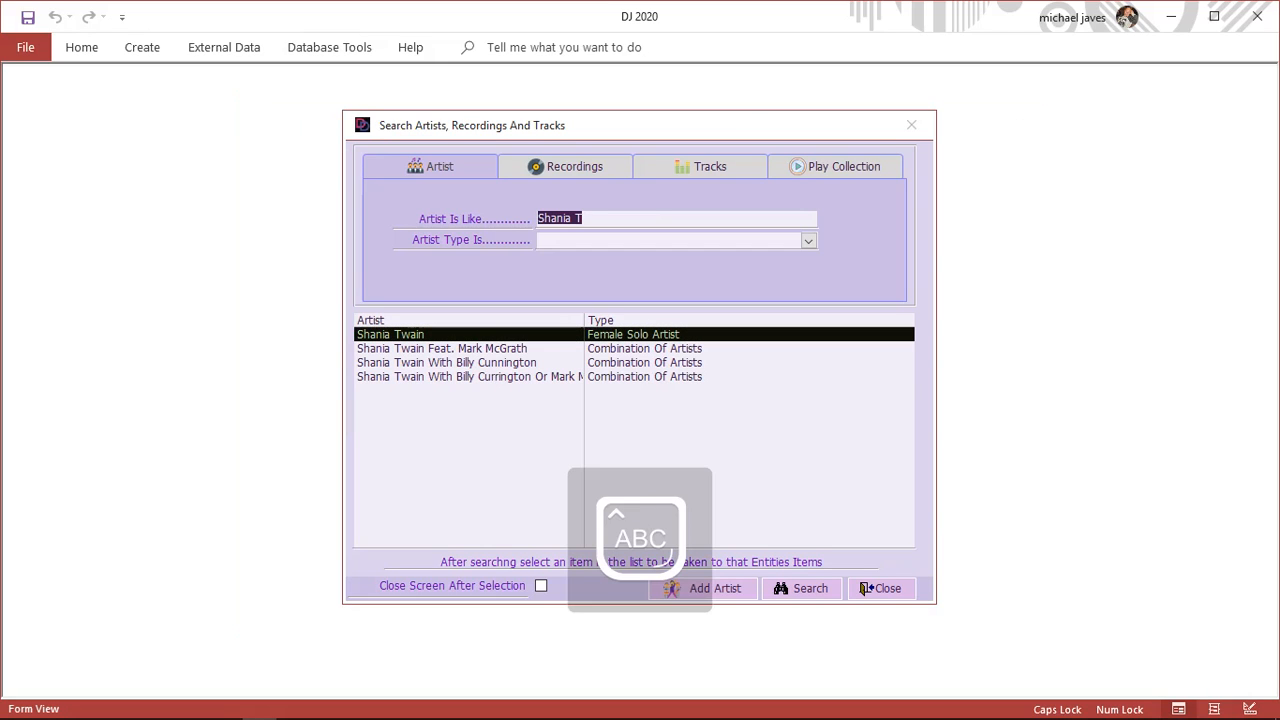
text(M)
key(Caps_Lock)
text(adonna)
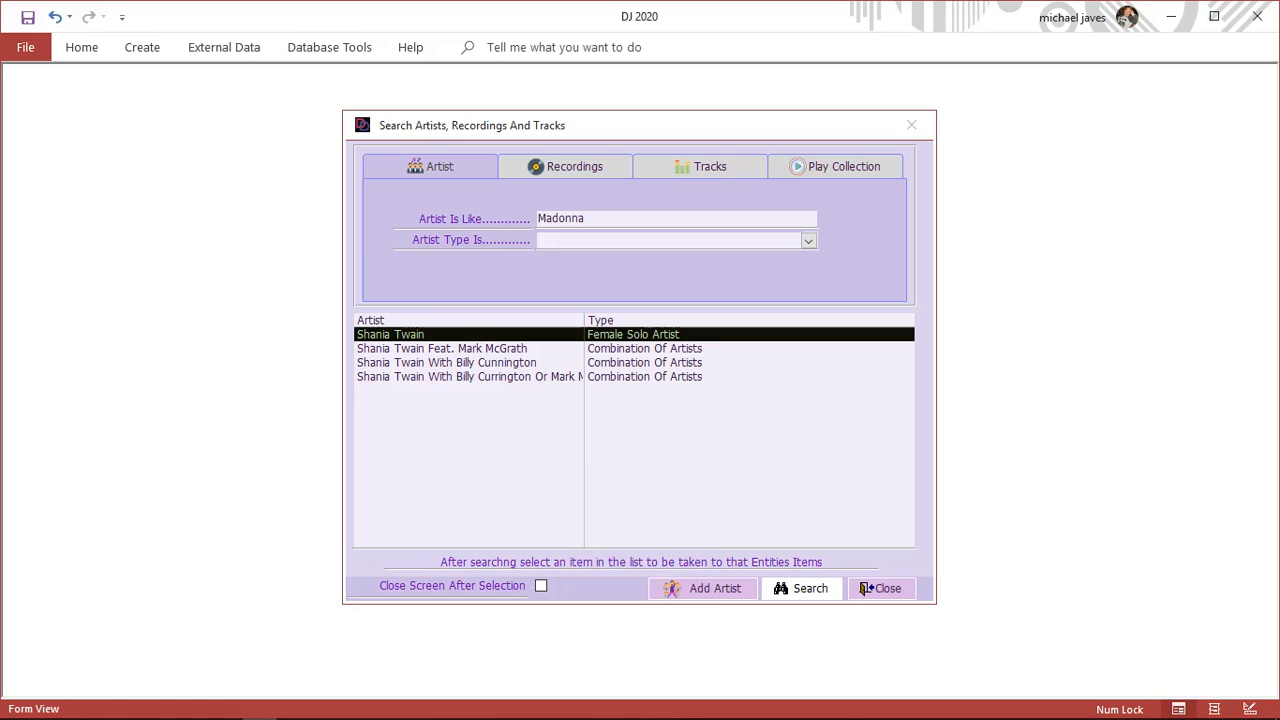
click(802, 588)
click(450, 335)
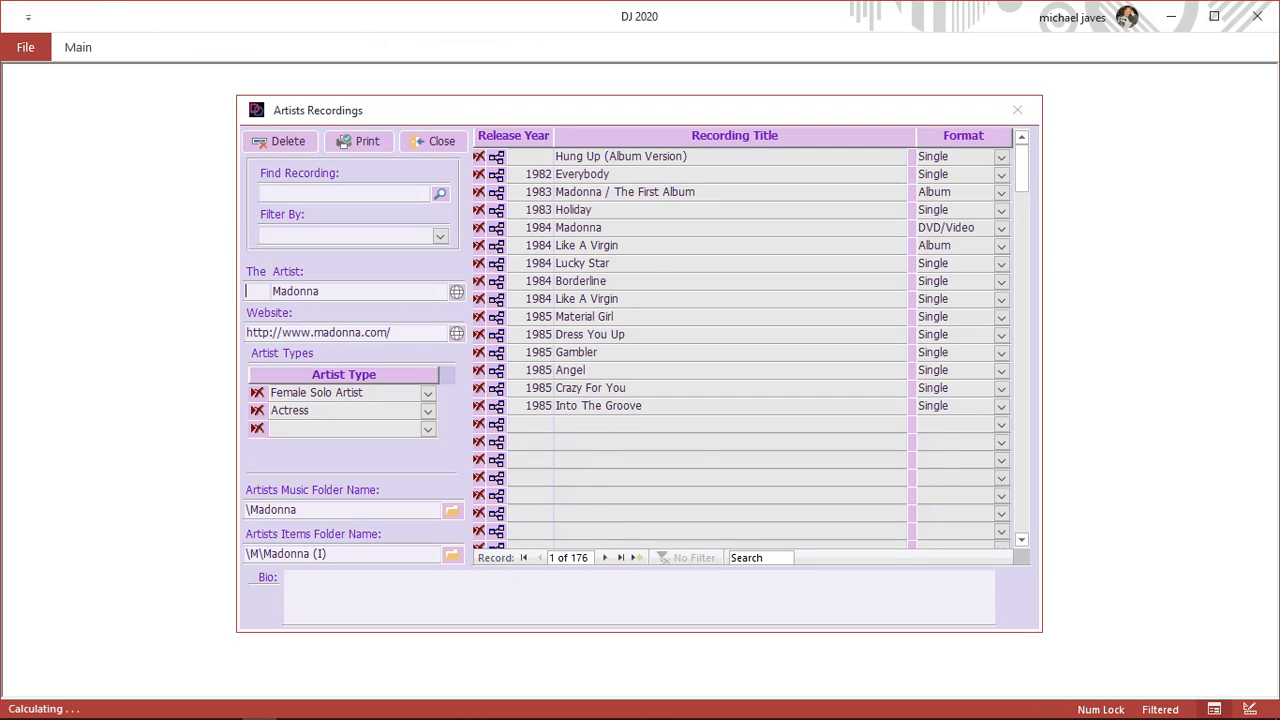
Filter Madonna's recordings by Album and open the 1984 album Like A Virgin
click(440, 236)
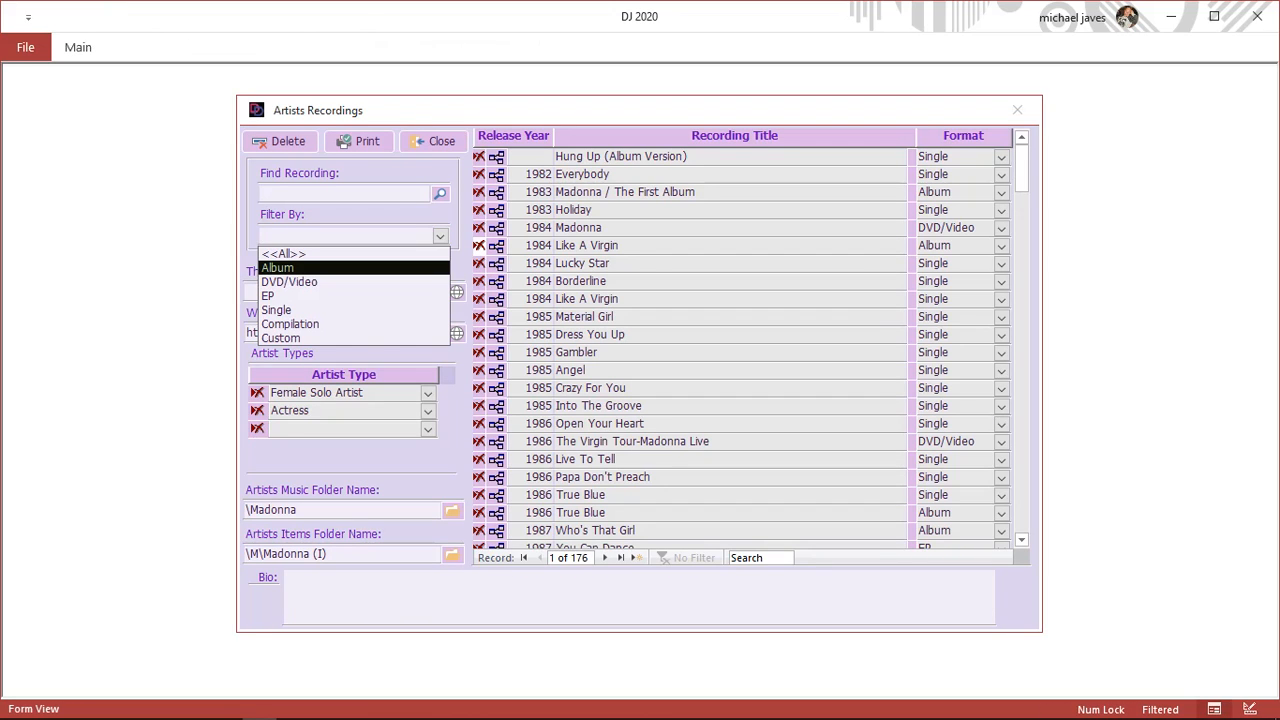
click(278, 268)
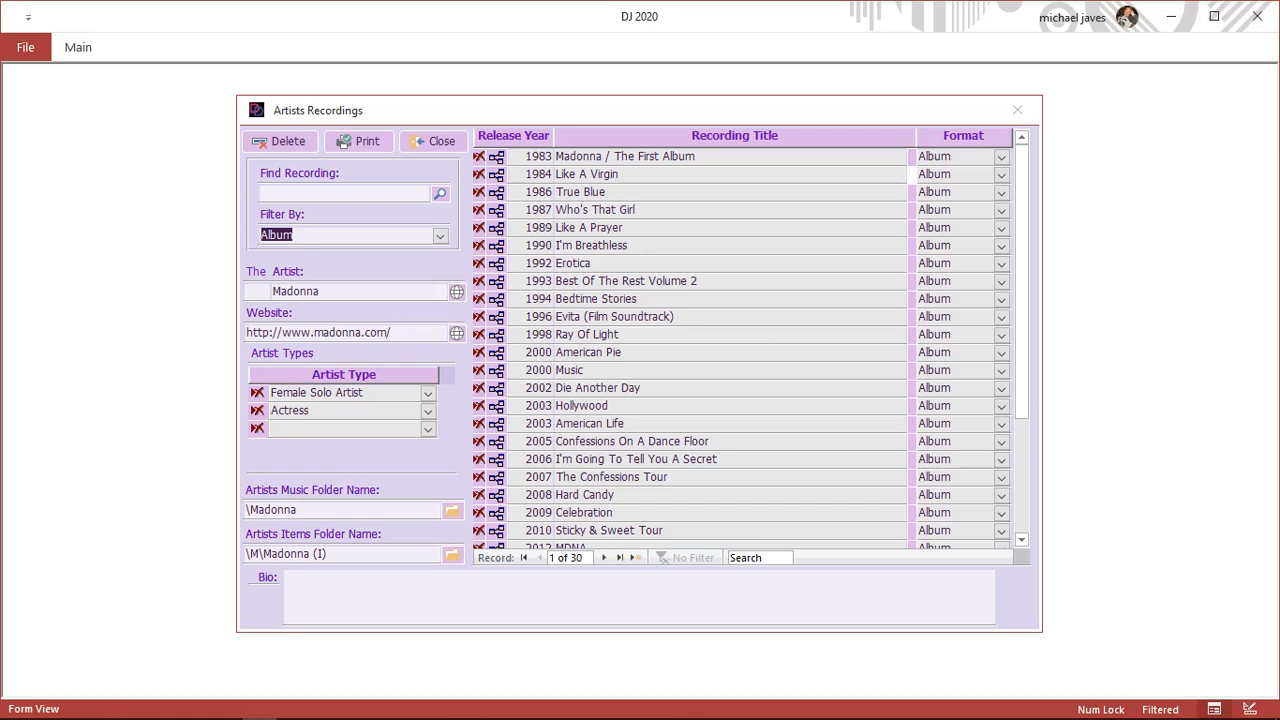
click(912, 175)
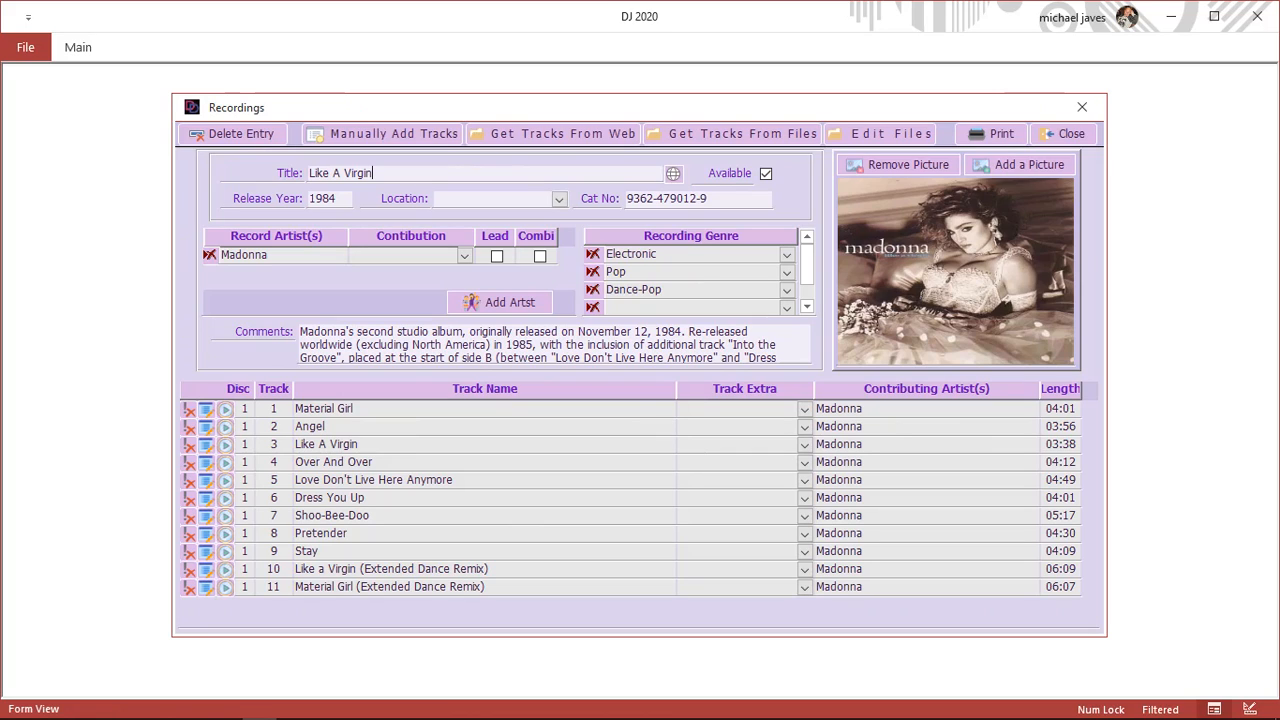
Check which artists the track names Angel and Stay are assigned to, and close the album
double_click(326, 427)
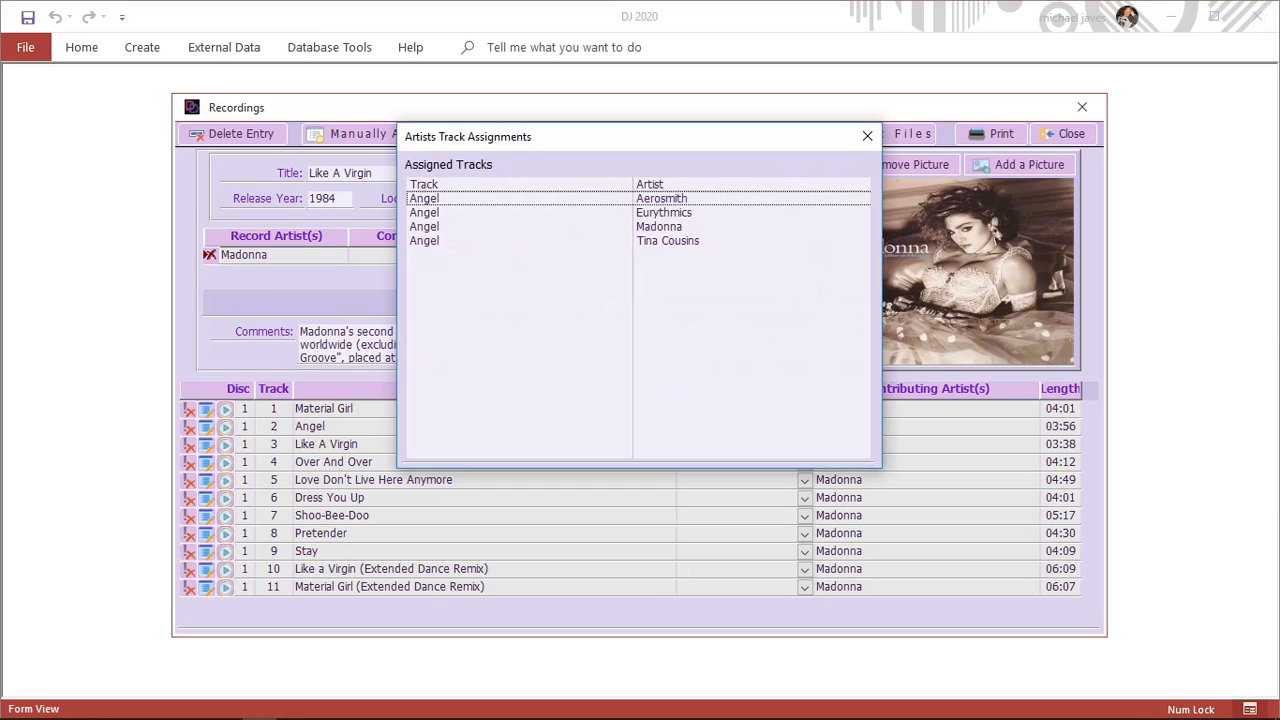
click(867, 135)
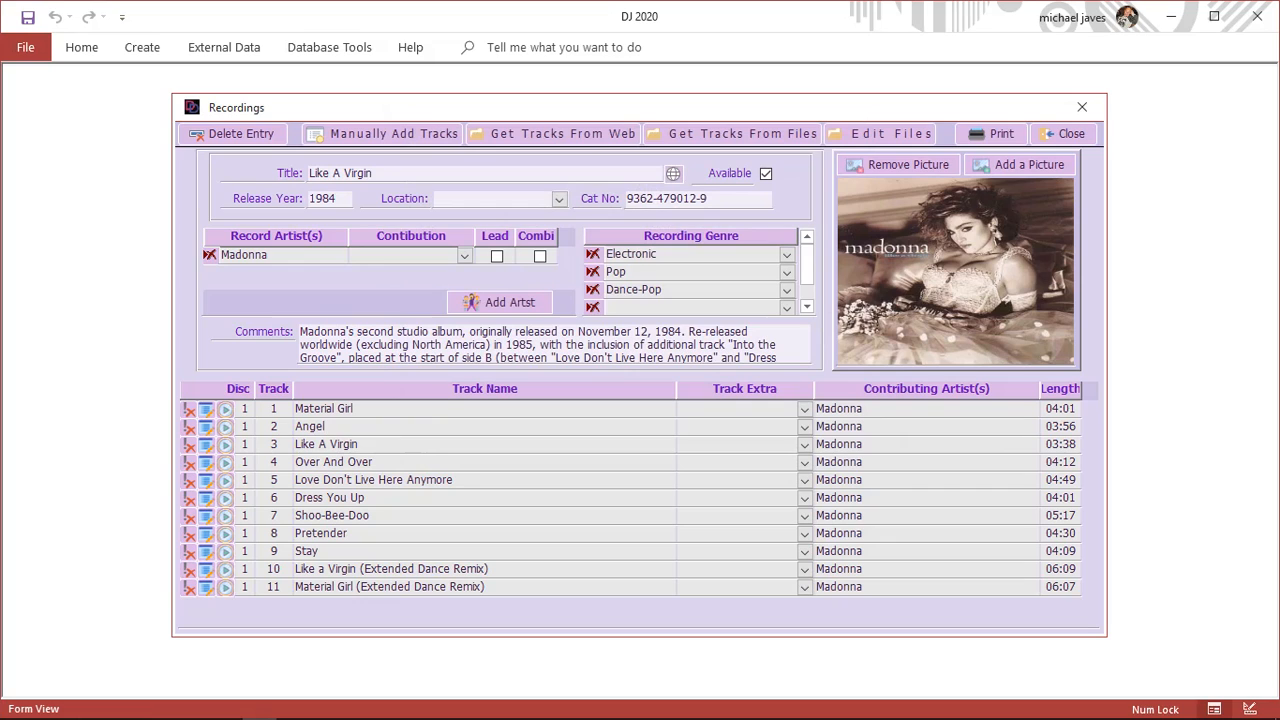
double_click(318, 551)
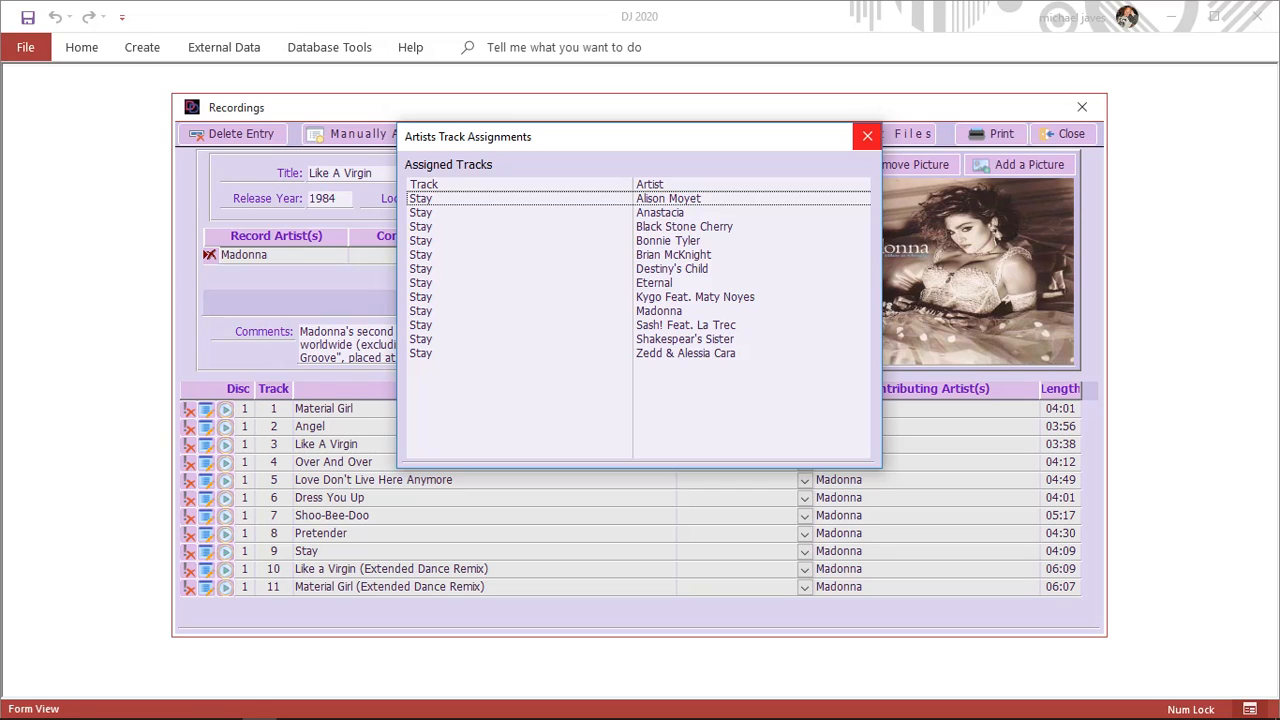
click(867, 136)
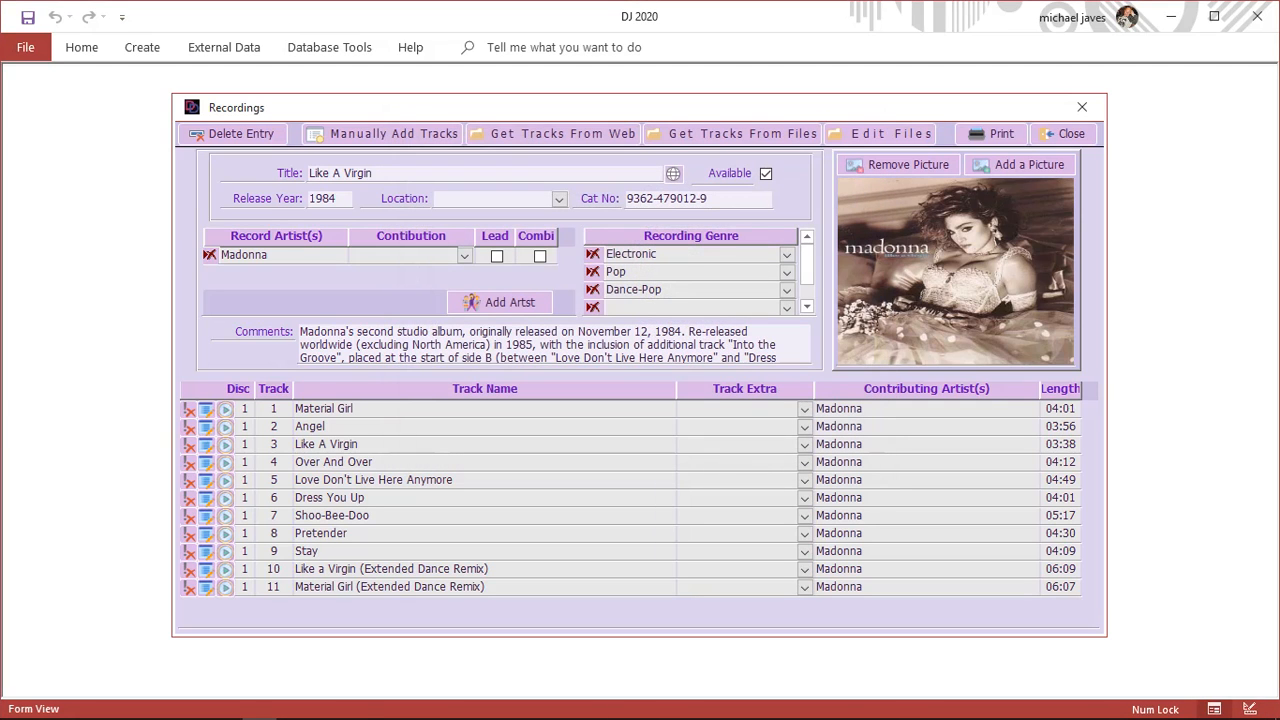
click(1063, 134)
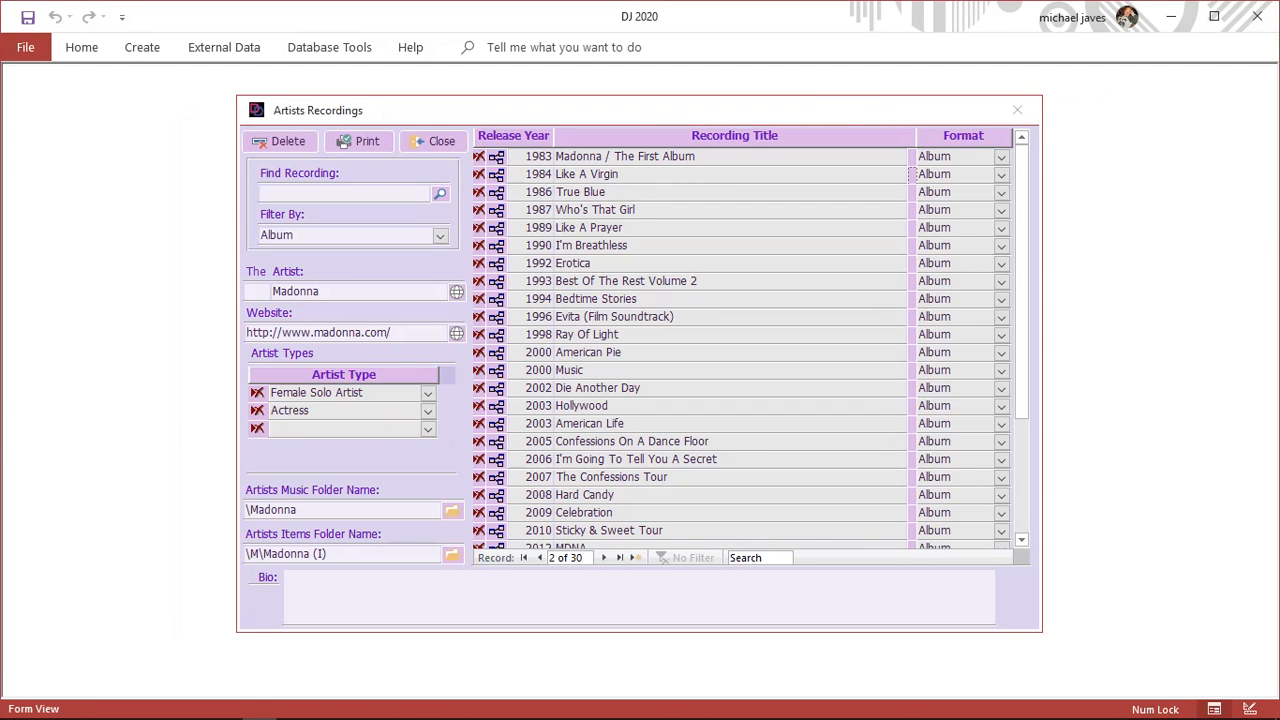